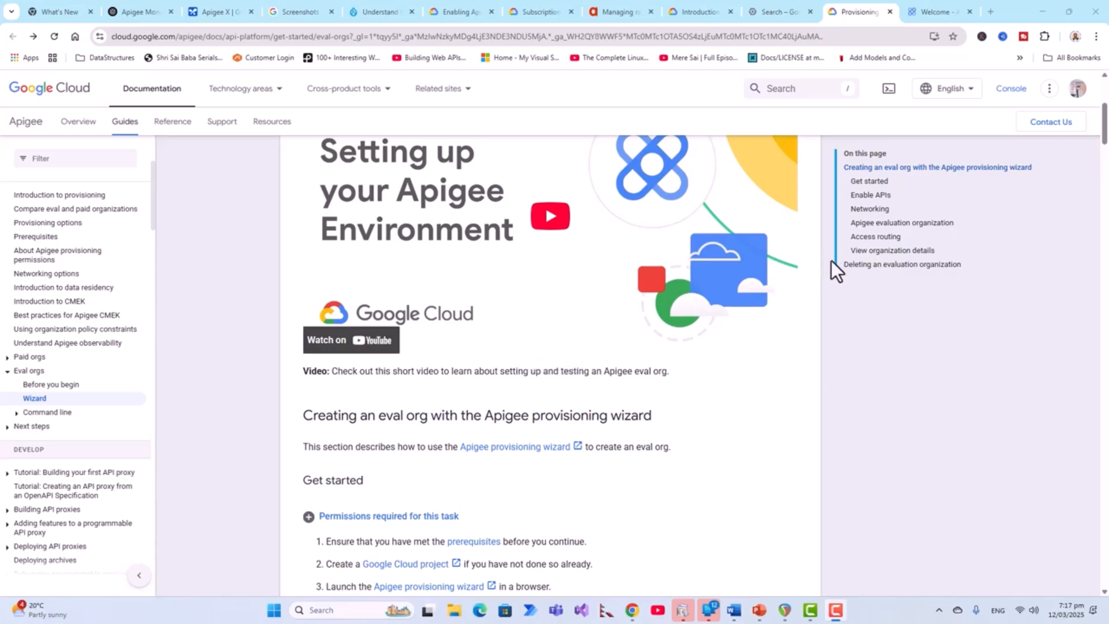
- Scroll through the Google Cloud guide to provisioning an Apigee eval organization
scroll(829, 261, up, 1)
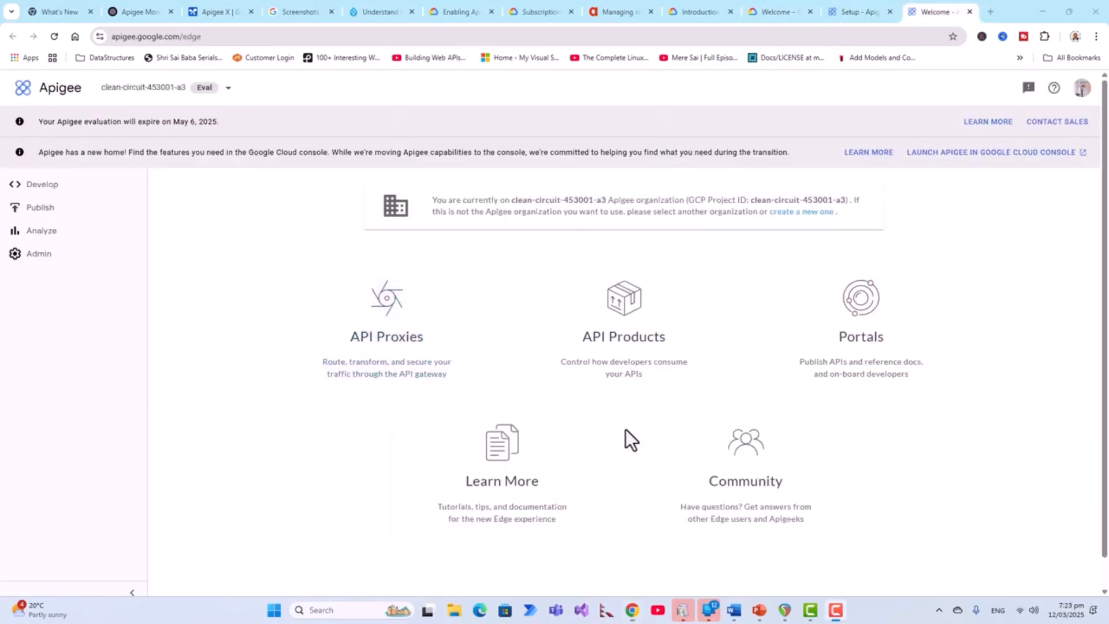
- From the API Products list, start a new API product for WeatherAPI-Gold
click(625, 370)
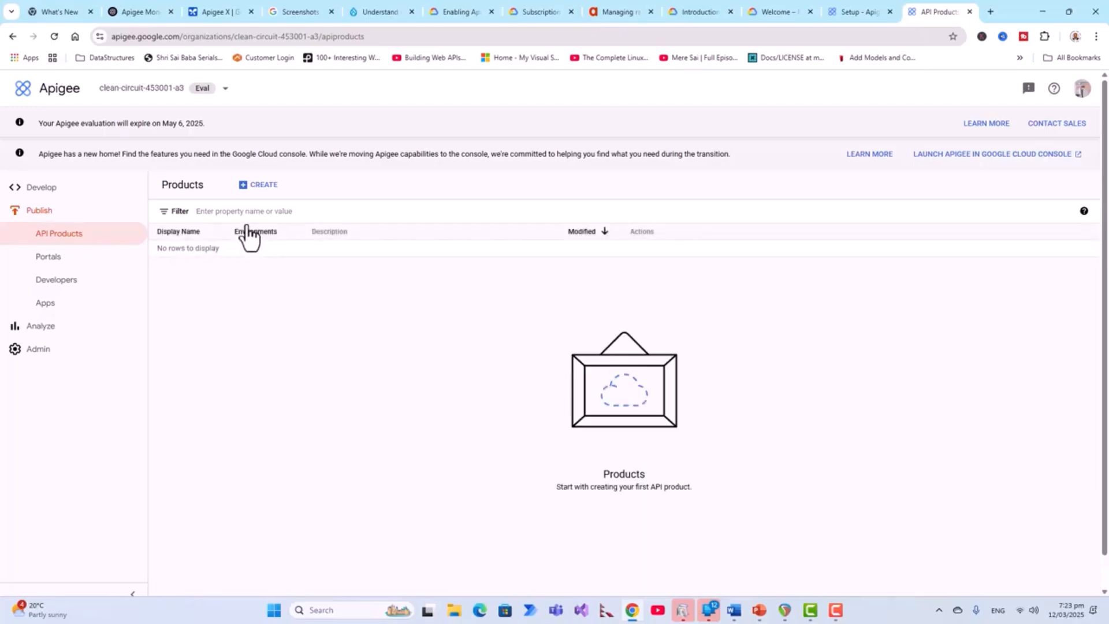
click(261, 190)
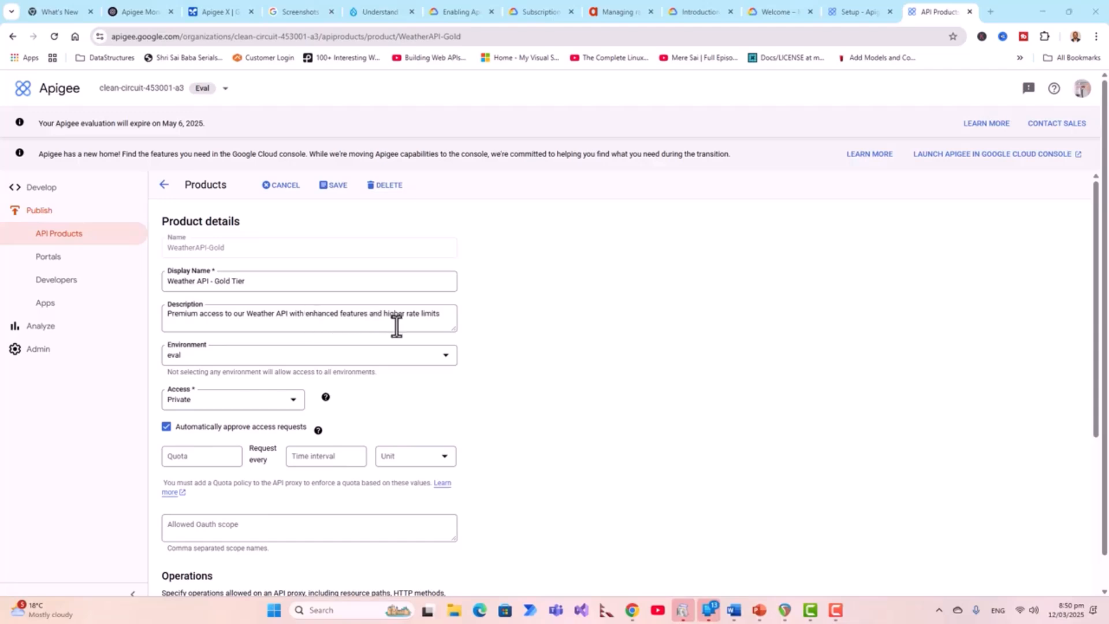
- Restrict the product to the eval environment with a quota of 1000 requests per 1 minute
click(445, 363)
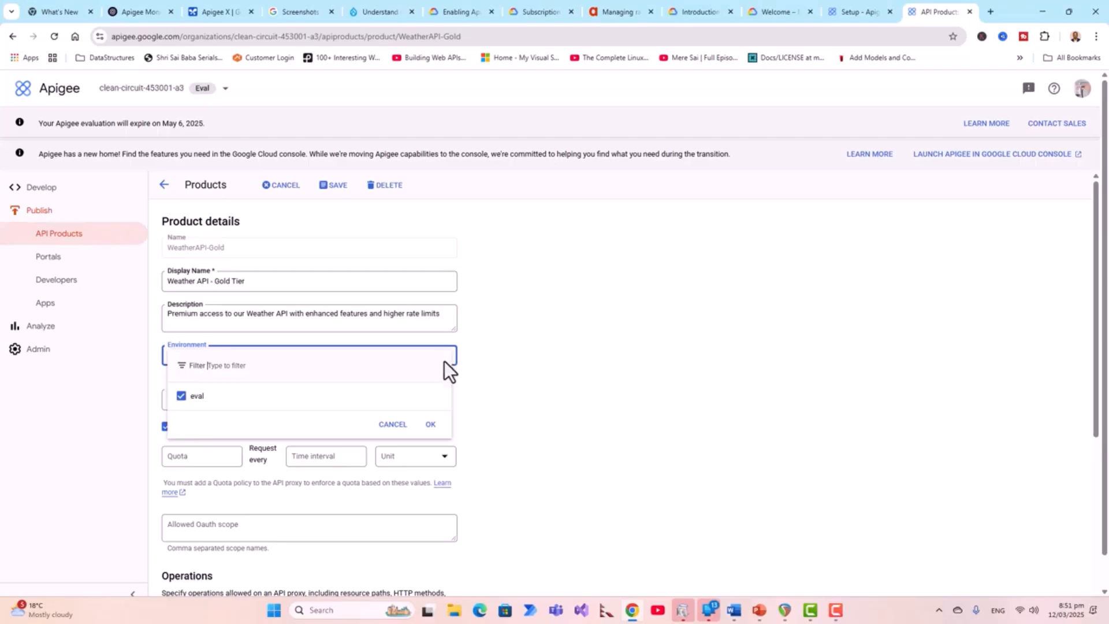
click(430, 424)
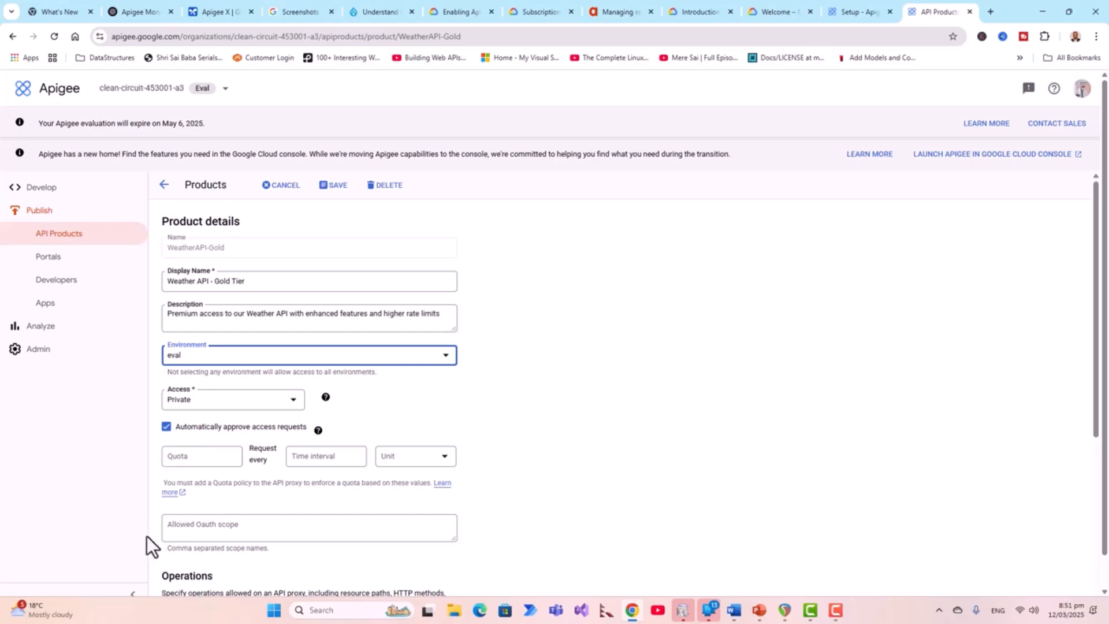
click(185, 456)
text(1000)
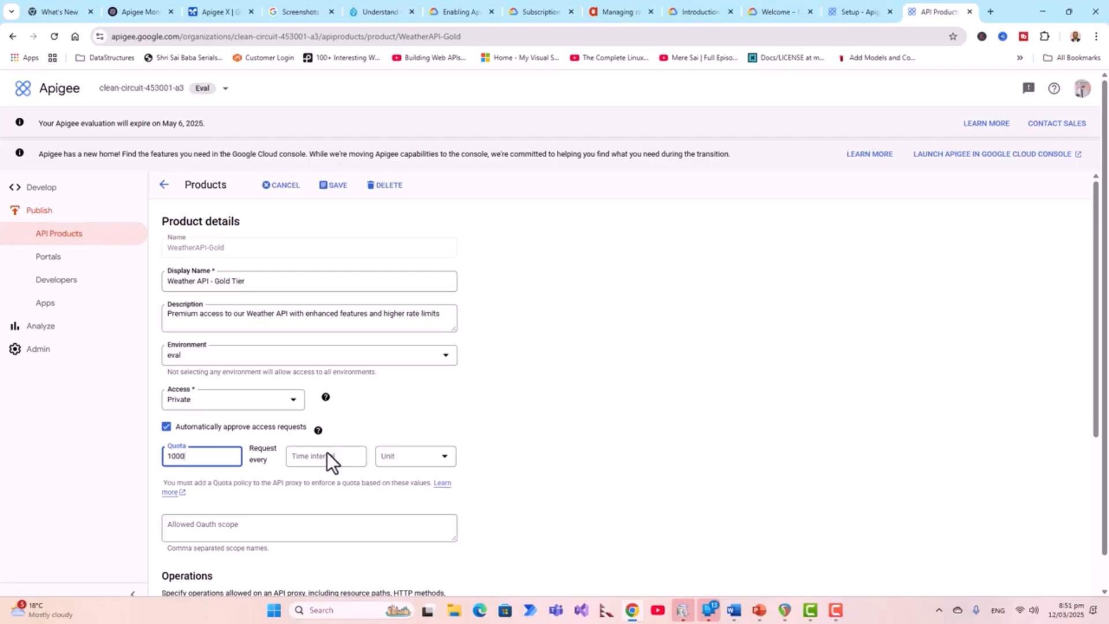
click(446, 461)
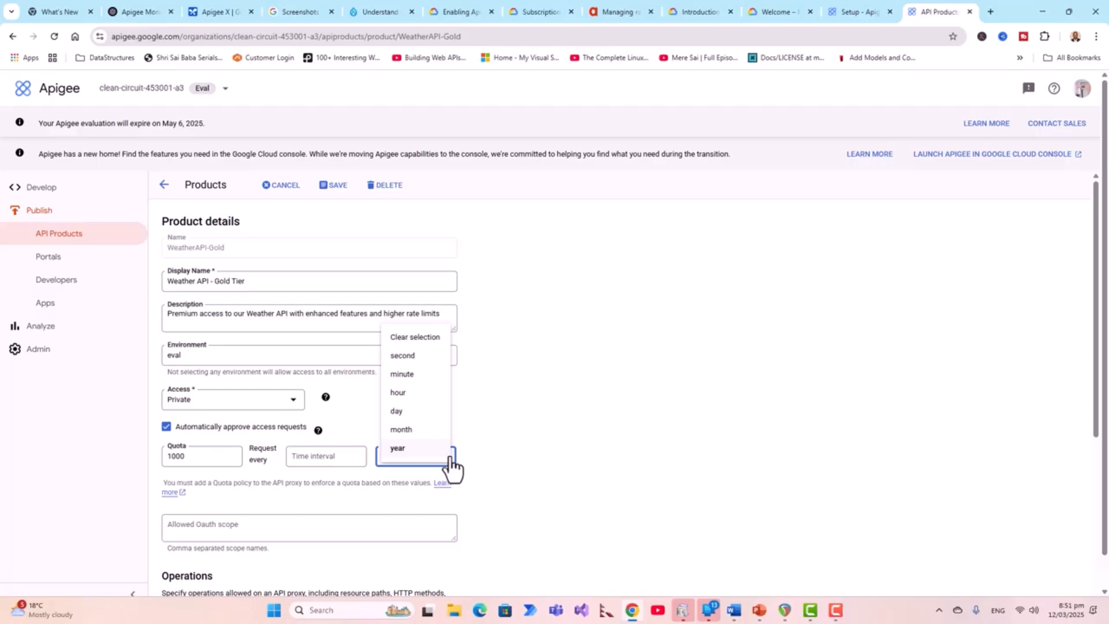
click(418, 374)
click(339, 465)
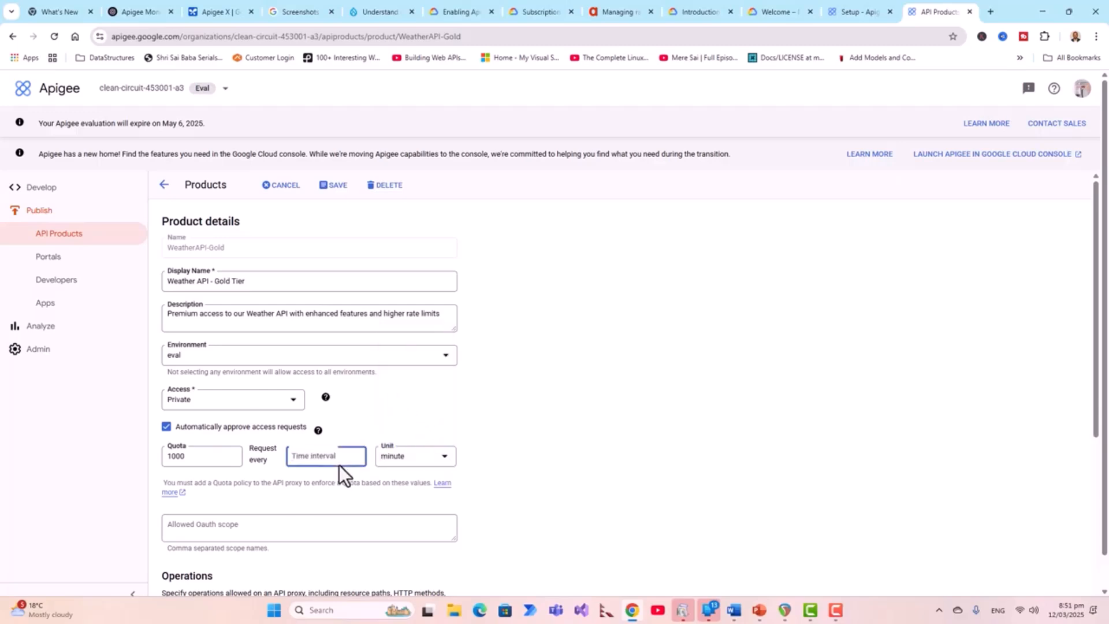
text(1)
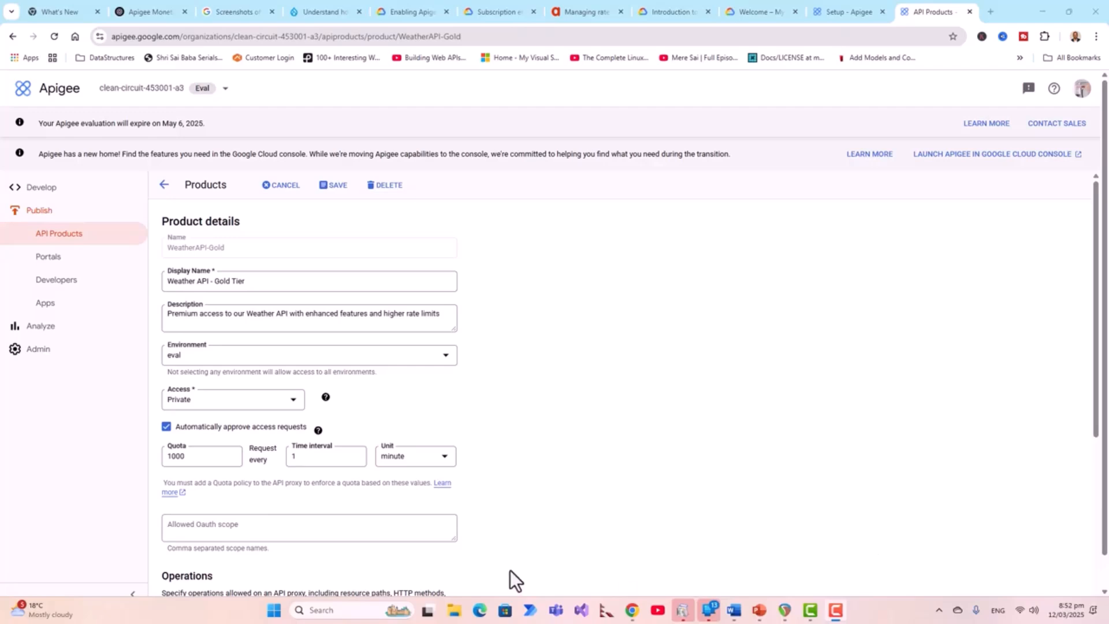
- Enter OAuth scopes read_weather, read_forecast, location_access and admin_access, then begin a new operation
click(238, 534)
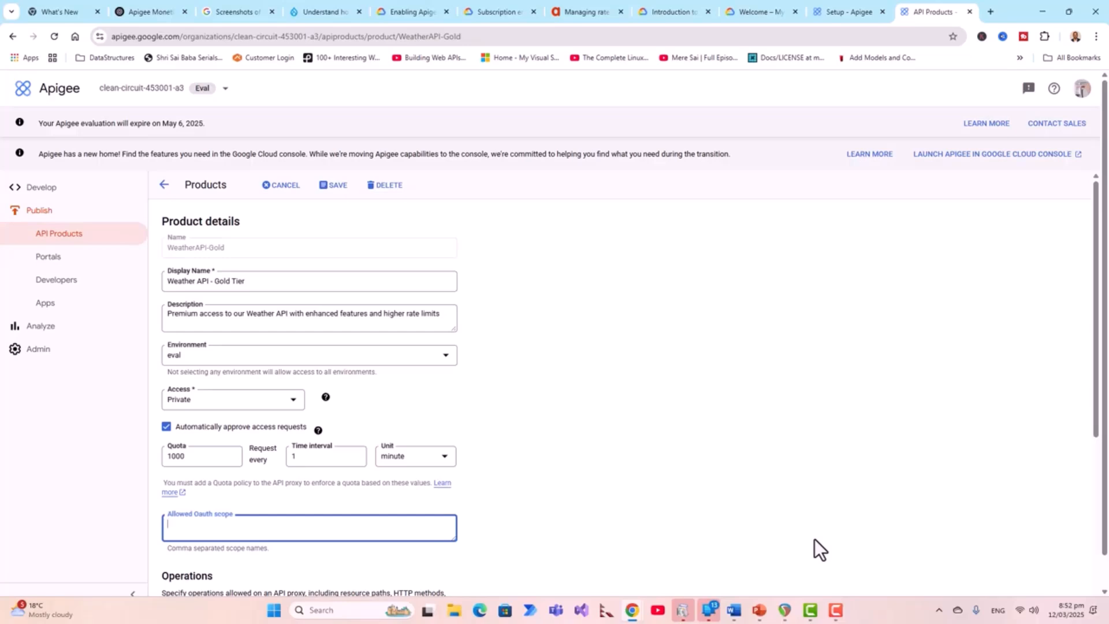
text(read_weather, read_forecast,location_access, admin_access)
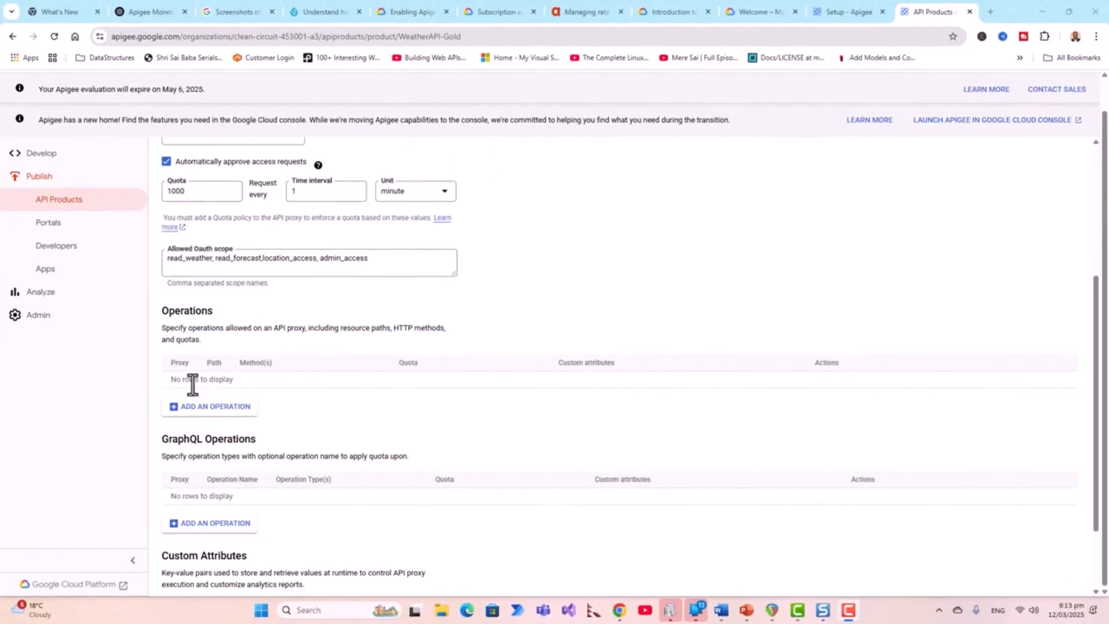
click(224, 413)
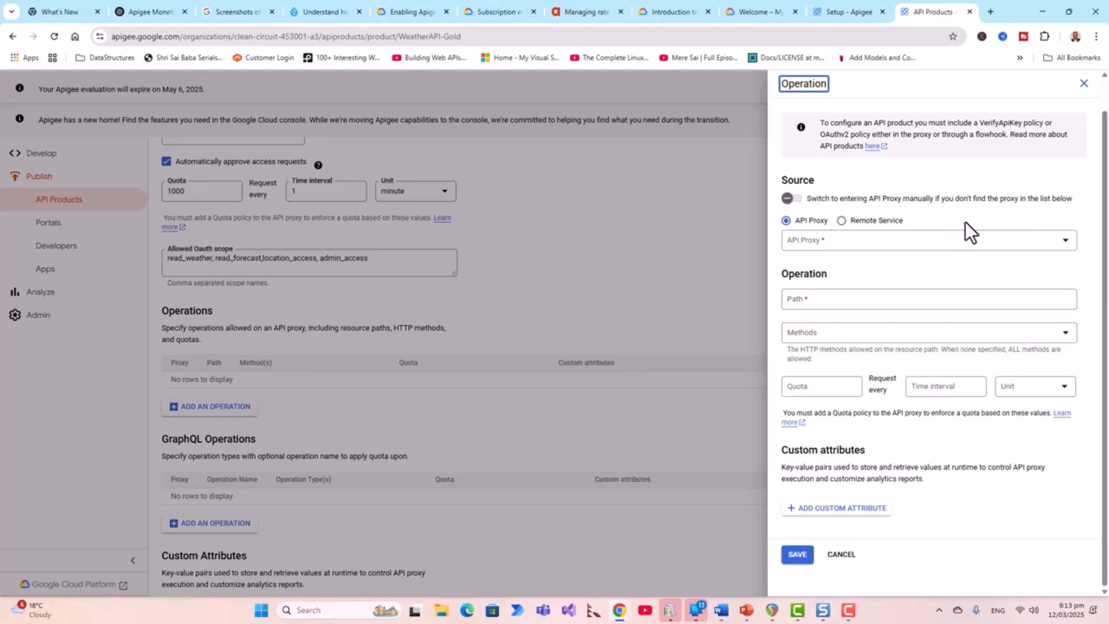
- Set the operation's API proxy to hello-world, path to / and method to GET
click(1065, 243)
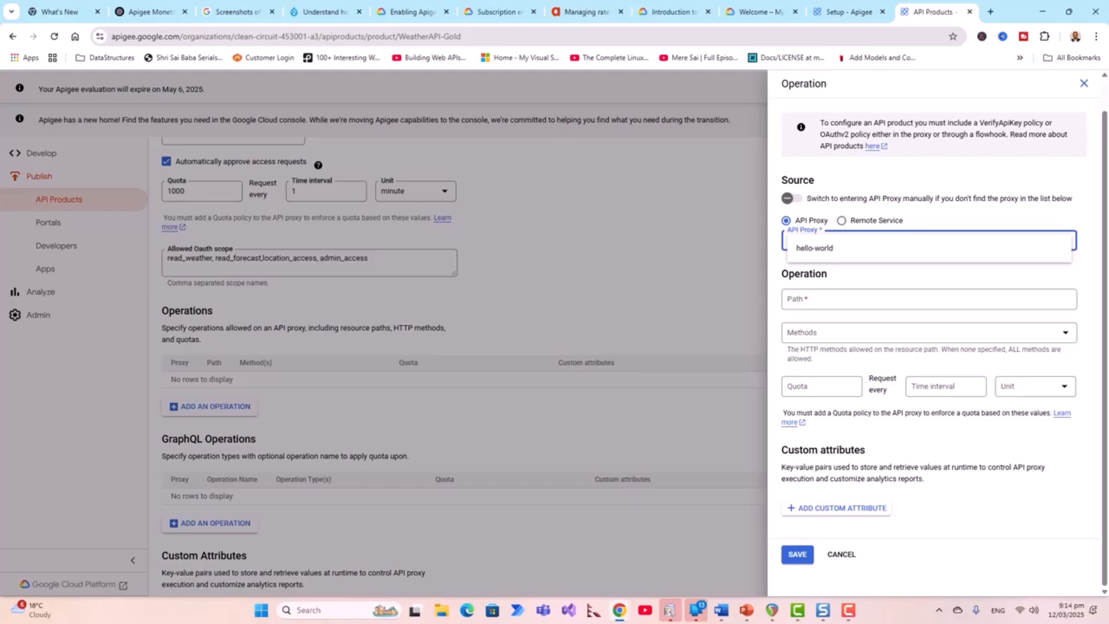
click(802, 250)
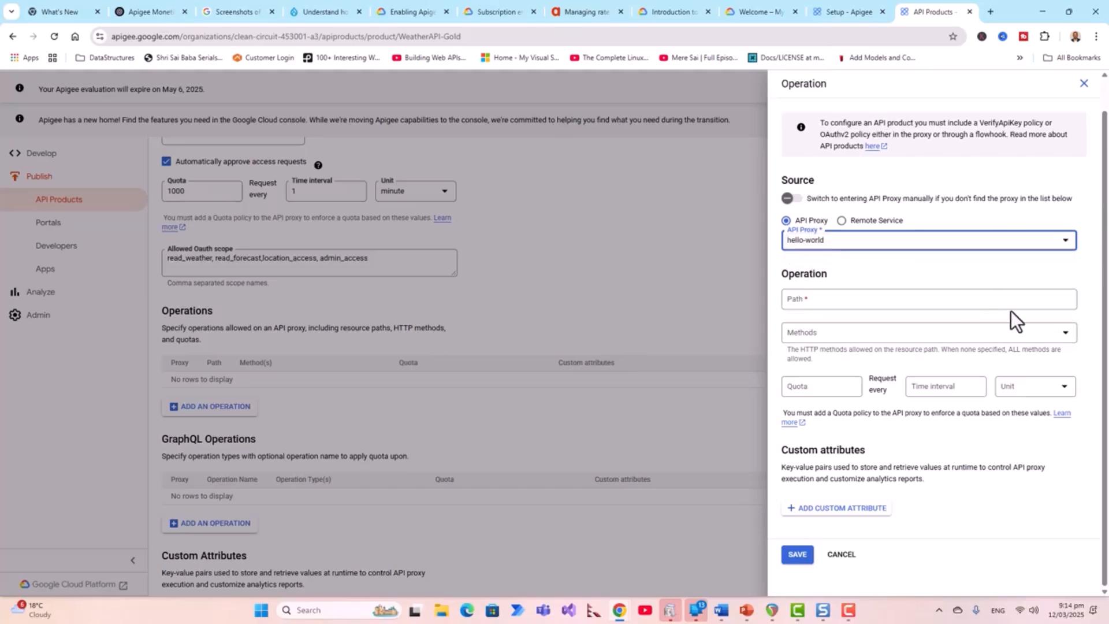
click(1058, 303)
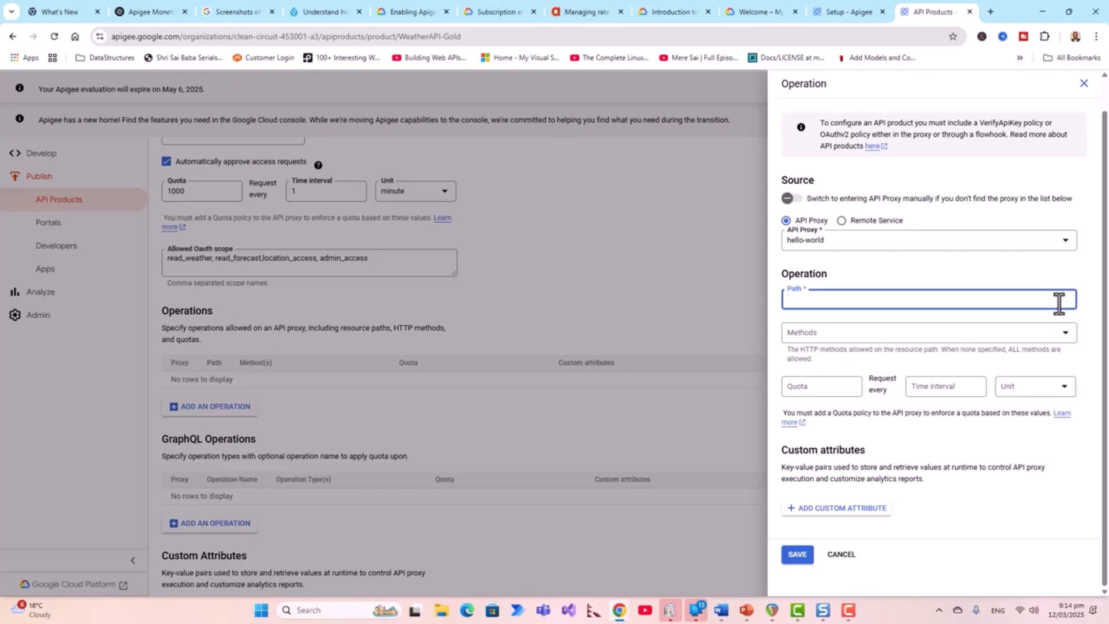
text(/)
click(1065, 335)
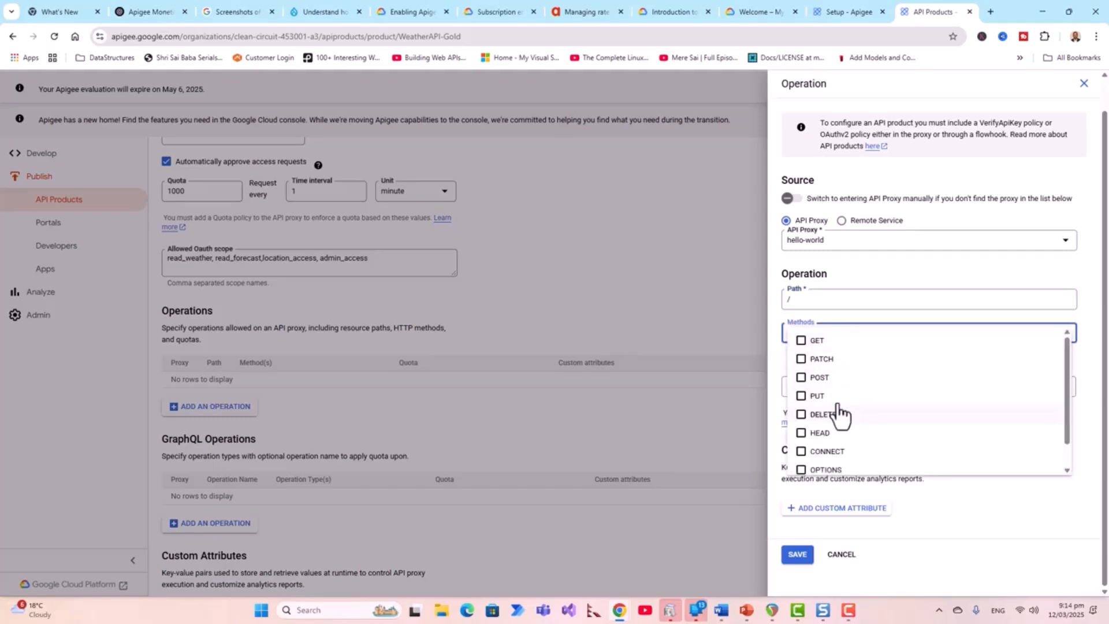
click(801, 341)
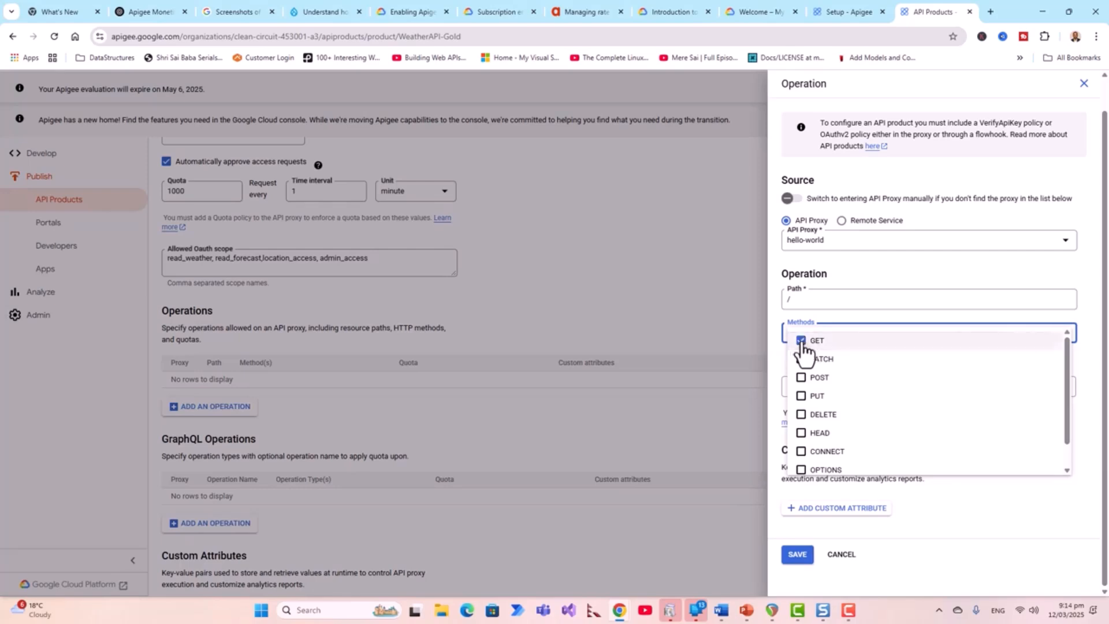
click(1091, 380)
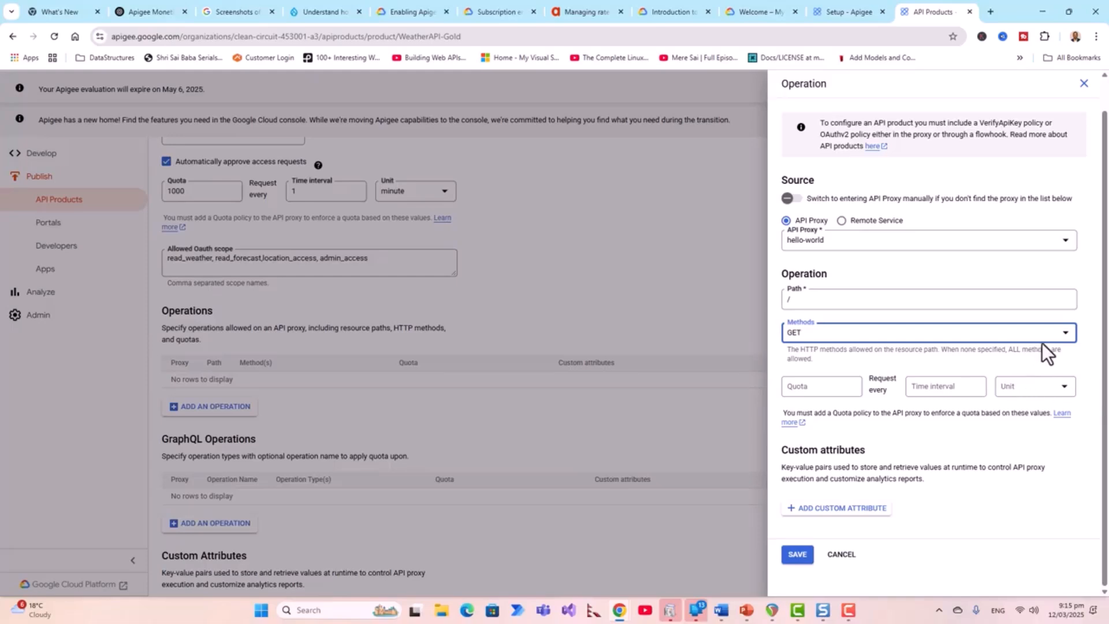
- Untick GET so all methods are allowed and give the operation a 1000-per-1-minute quota
click(1065, 333)
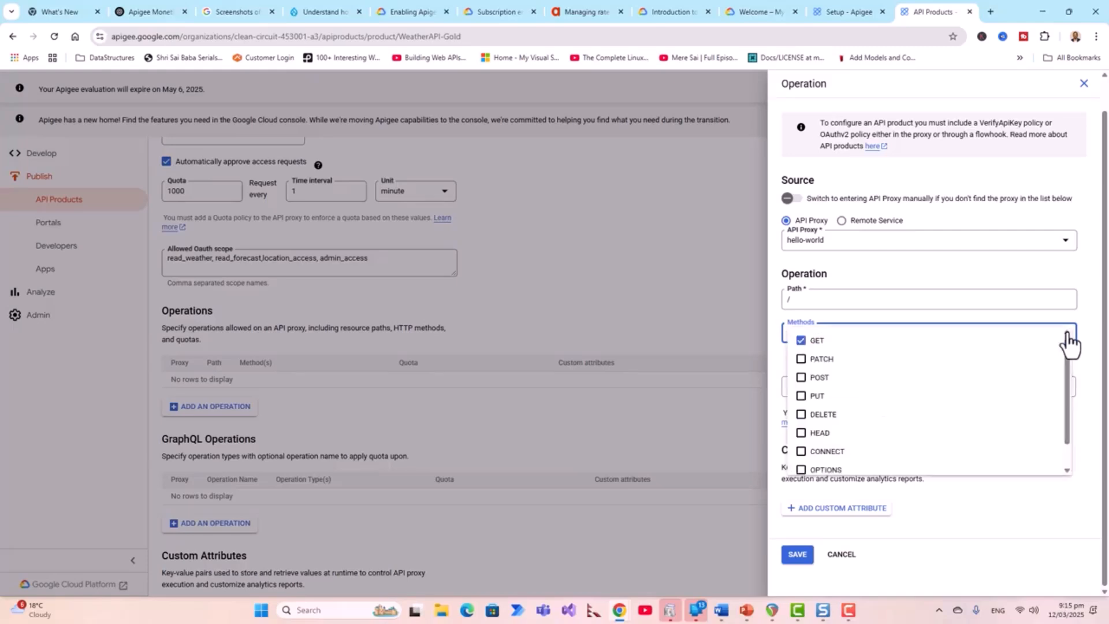
click(799, 344)
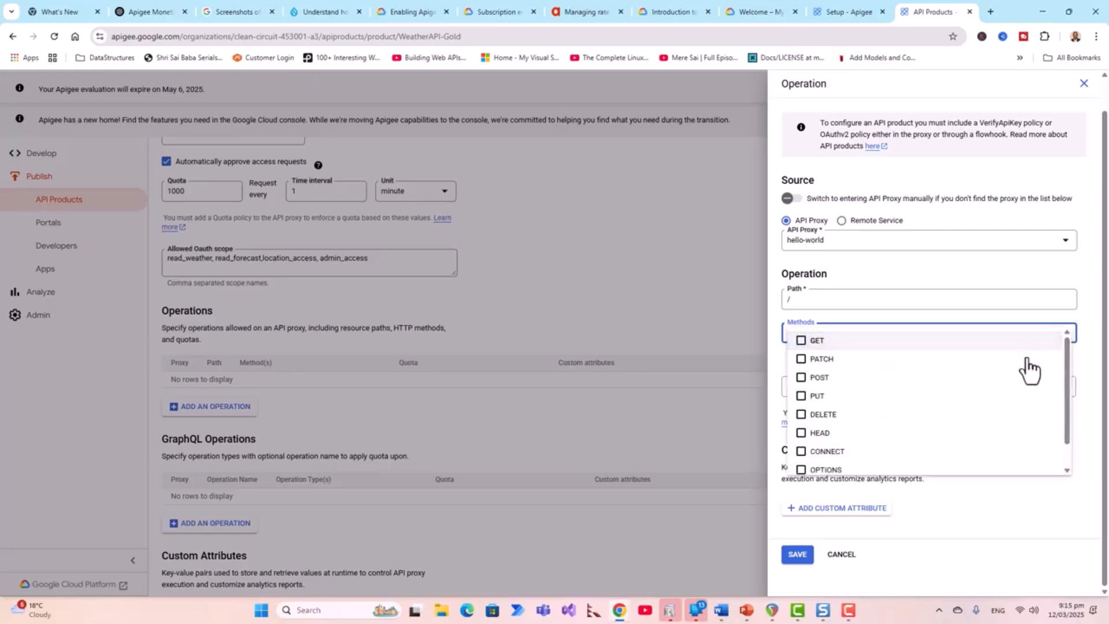
click(1080, 368)
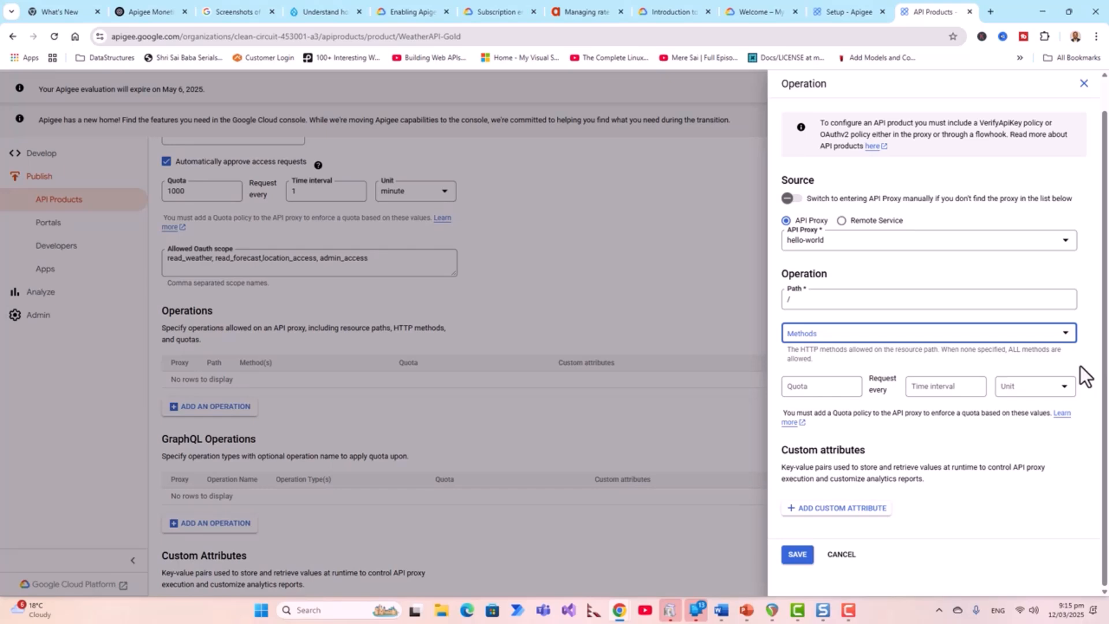
click(818, 387)
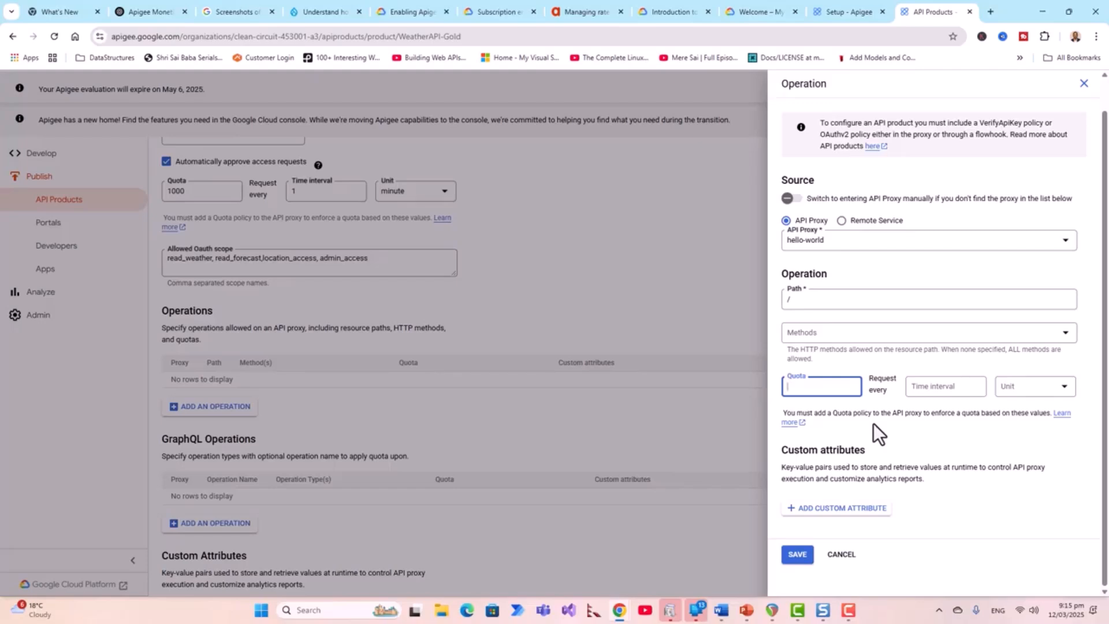
text(1000)
click(968, 389)
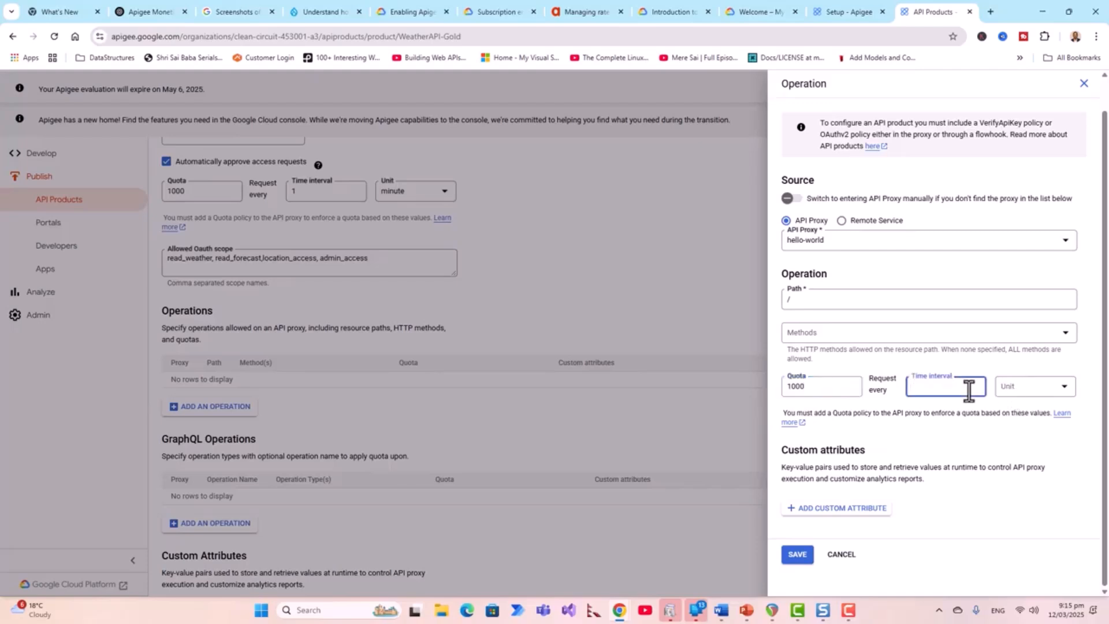
text(1)
click(1060, 388)
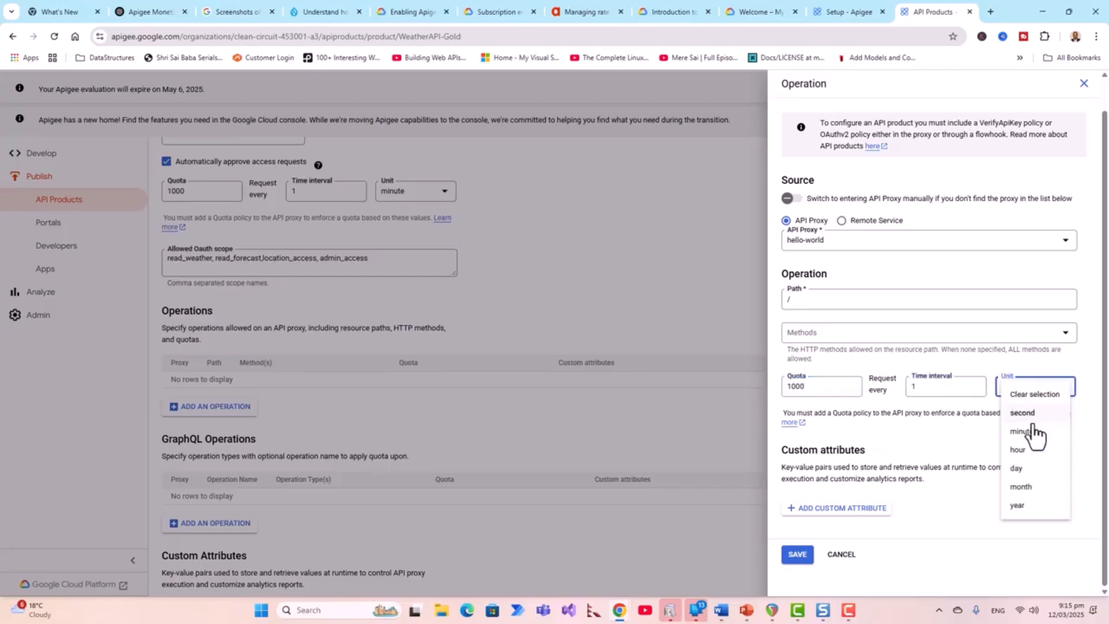
click(1022, 432)
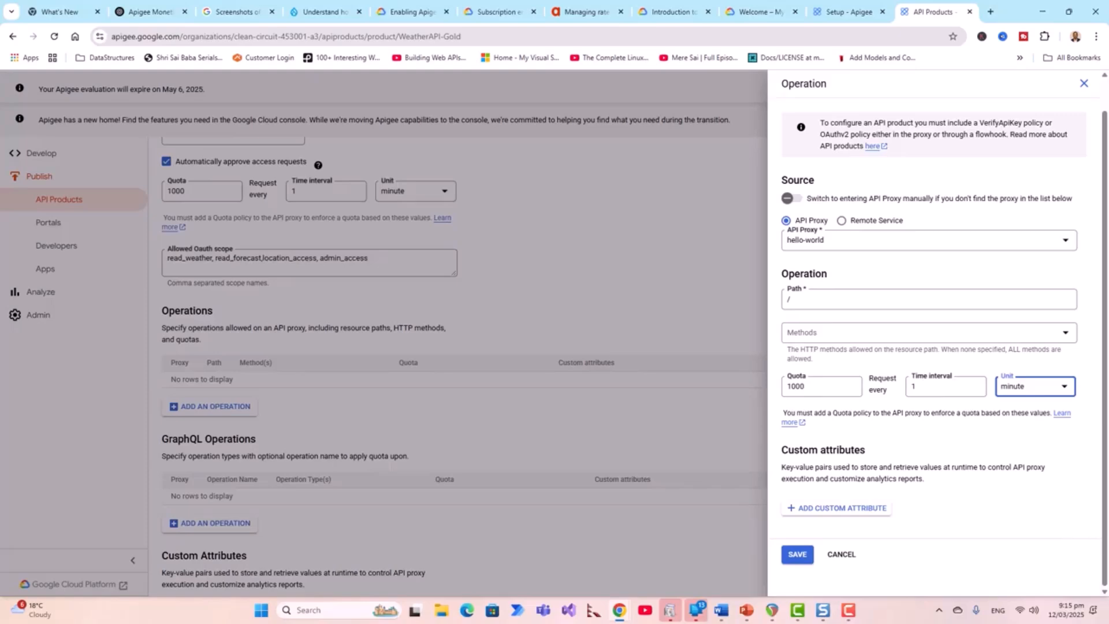
- Add the operation to WeatherAPI-Gold and save the product
click(796, 556)
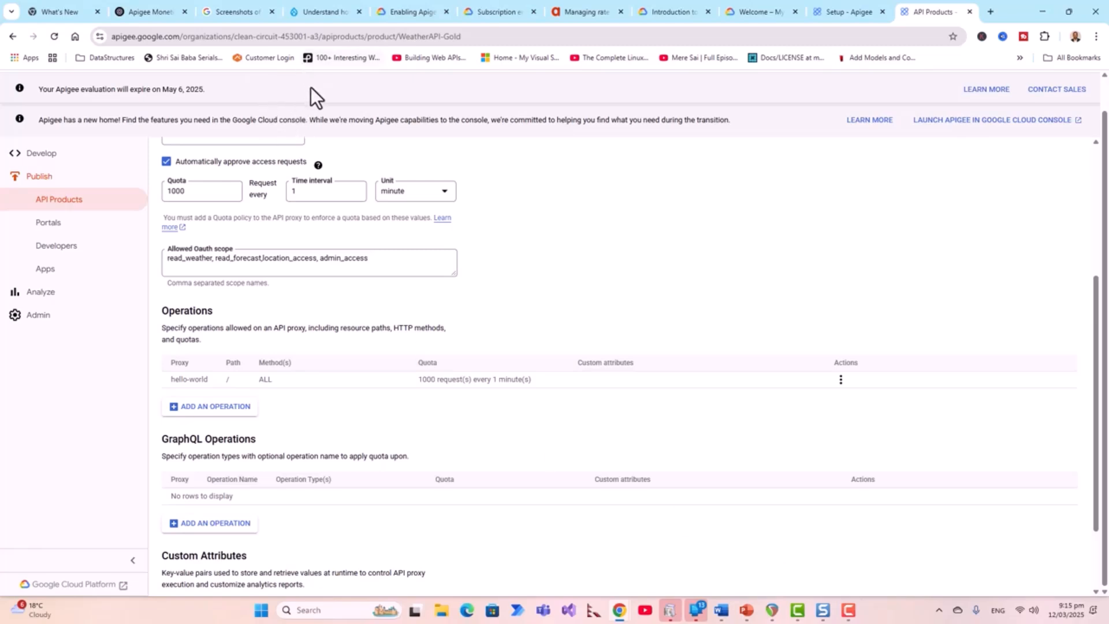
scroll(321, 109, up, 4)
click(332, 152)
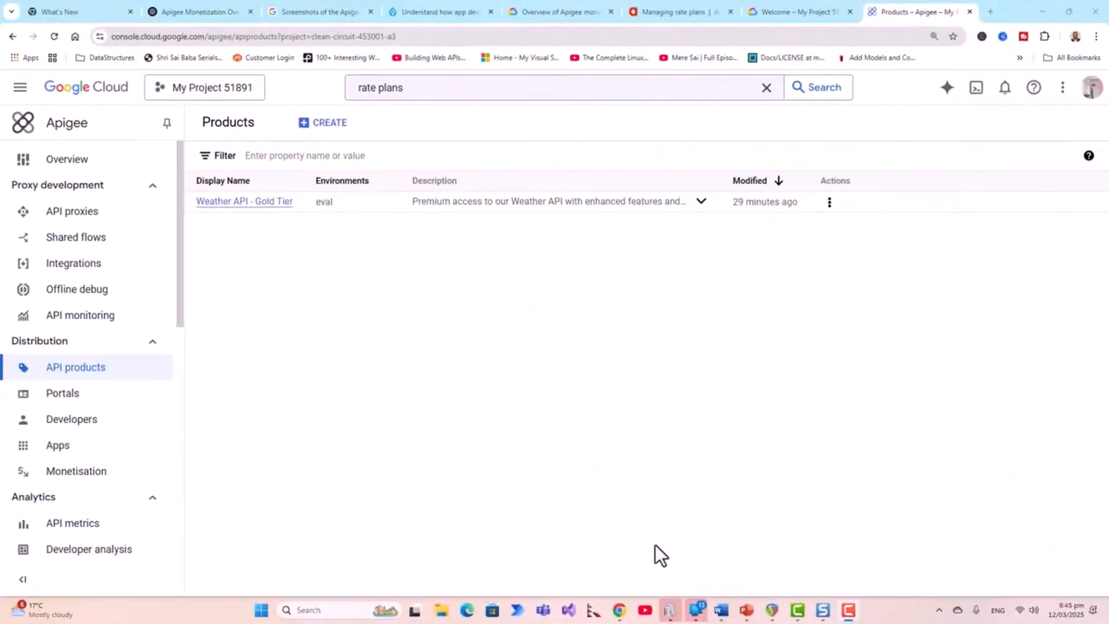
- Open the Monetization rate plans area from the Apigee sidebar
click(61, 478)
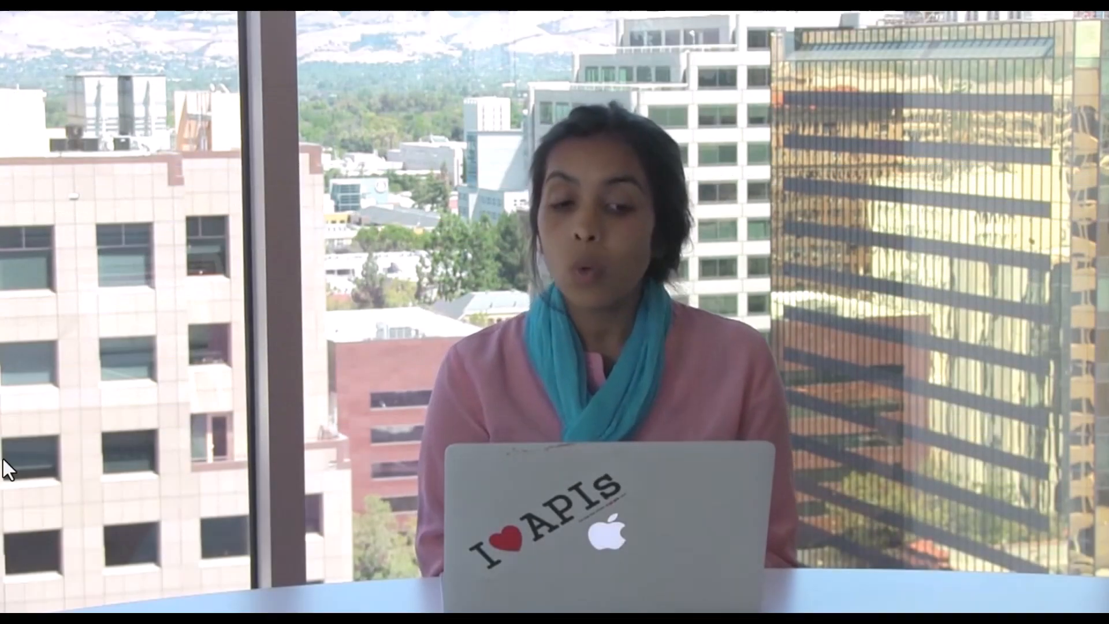
- View the Packages page listing product packages such as Affiliate Package with their rate plans
mouse_move(682, 468)
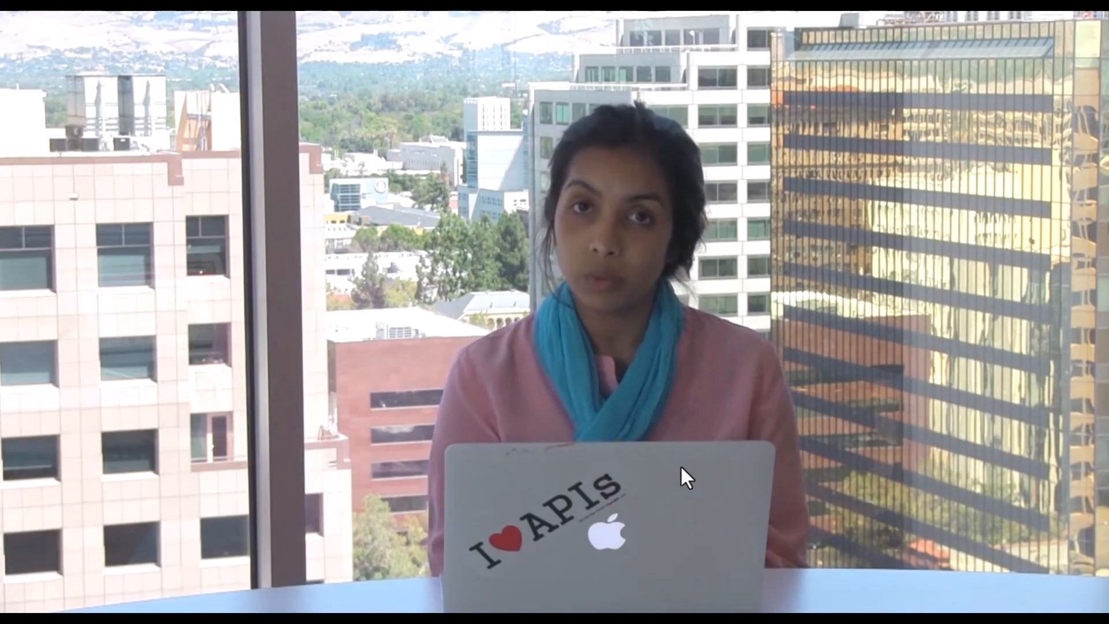
mouse_move(744, 422)
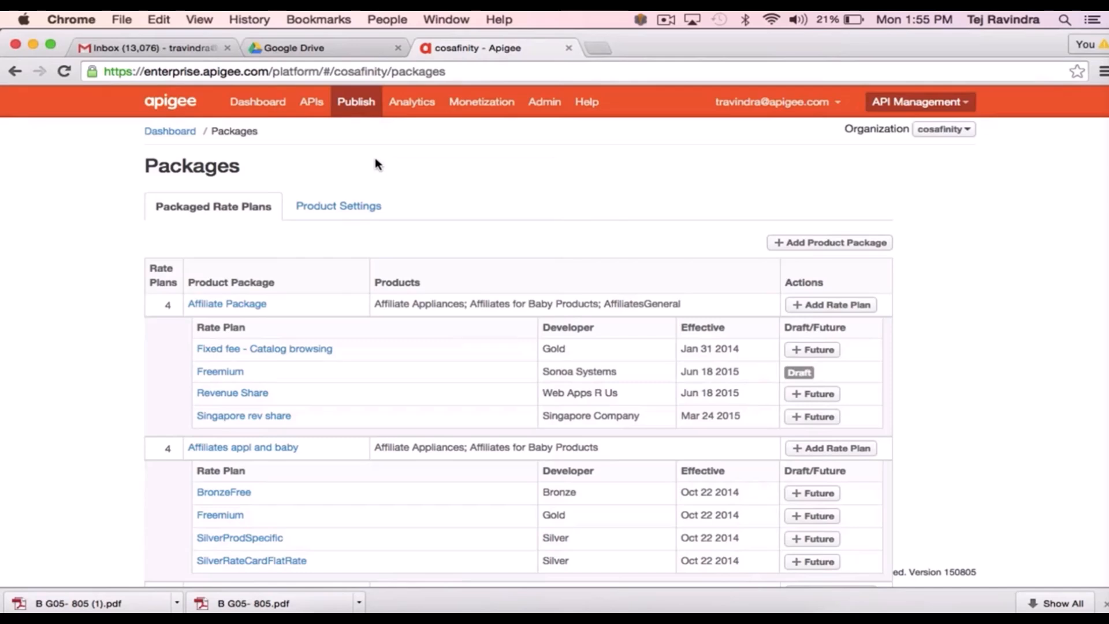
- Create a package named TestMonetizeRevSharePkg with RevShareBabyProd ticked as its product
click(837, 243)
click(465, 248)
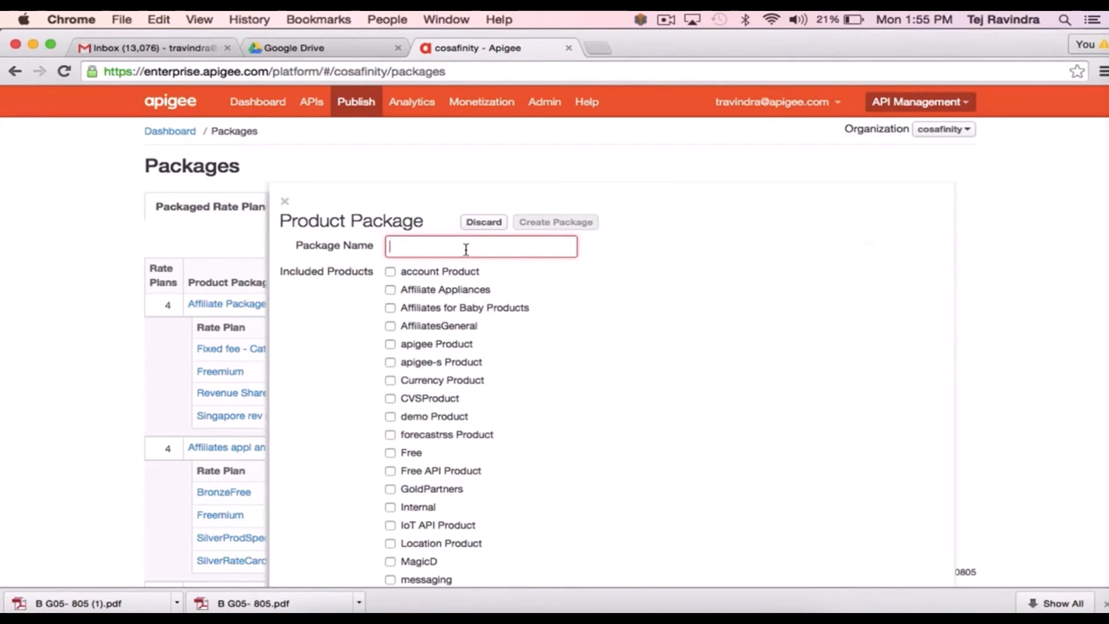
text(TestMone)
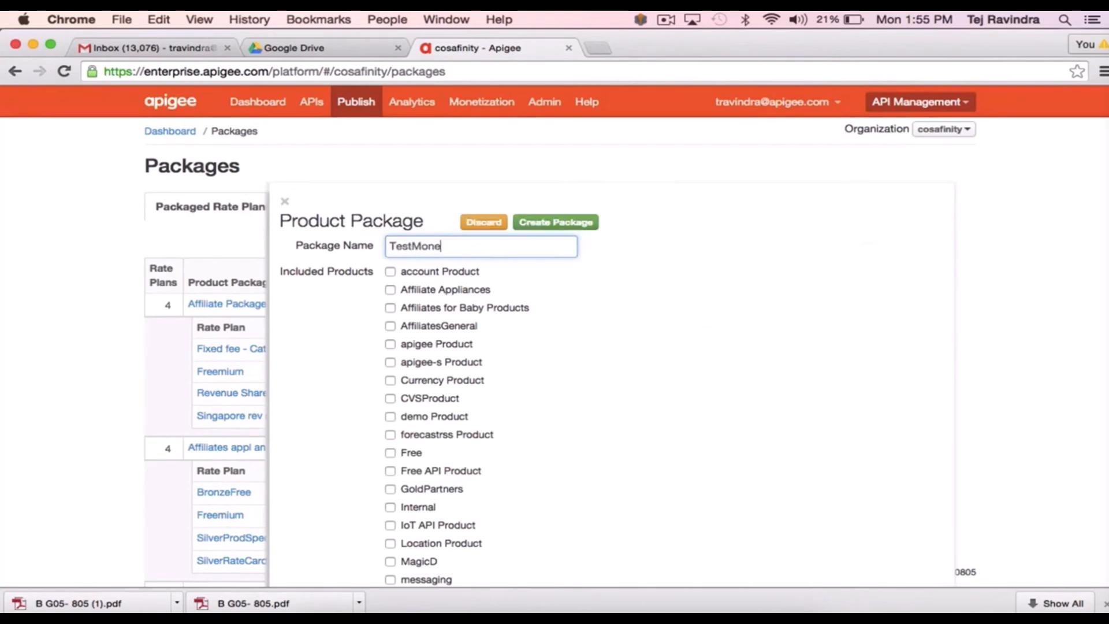
text(tizeRevSharePkg)
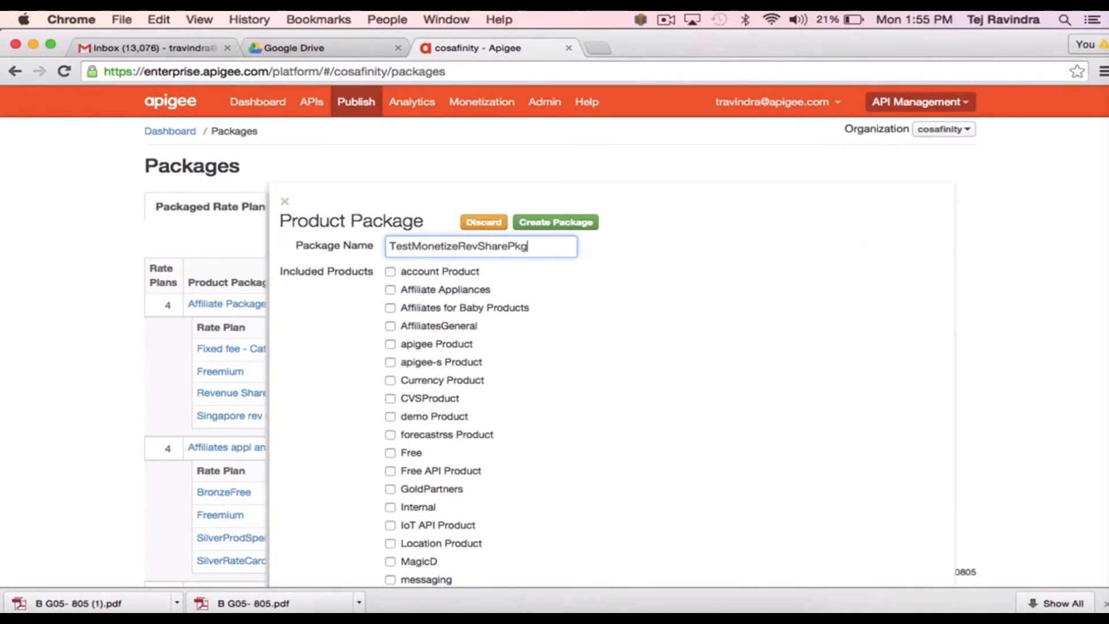
scroll(616, 509, down, 10)
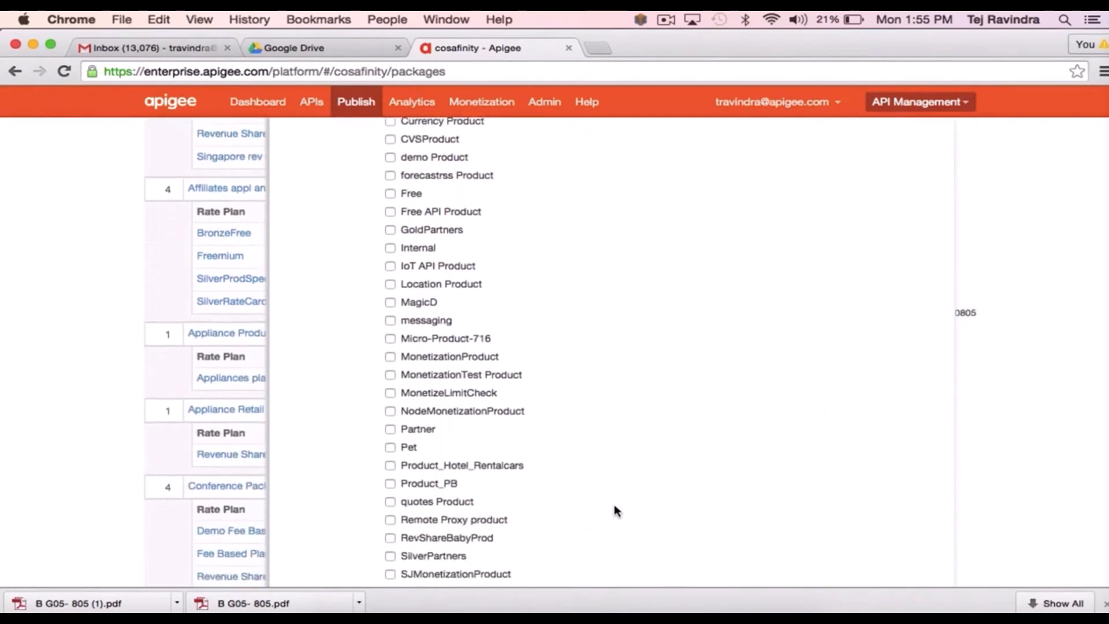
scroll(616, 508, down, 3)
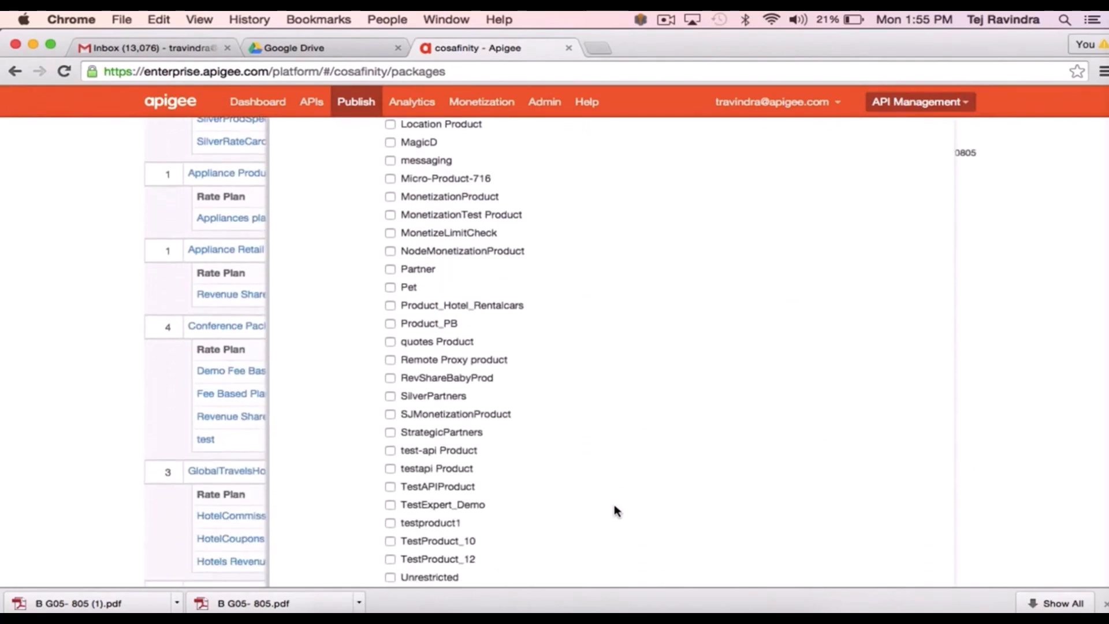
click(391, 378)
scroll(693, 488, down, 4)
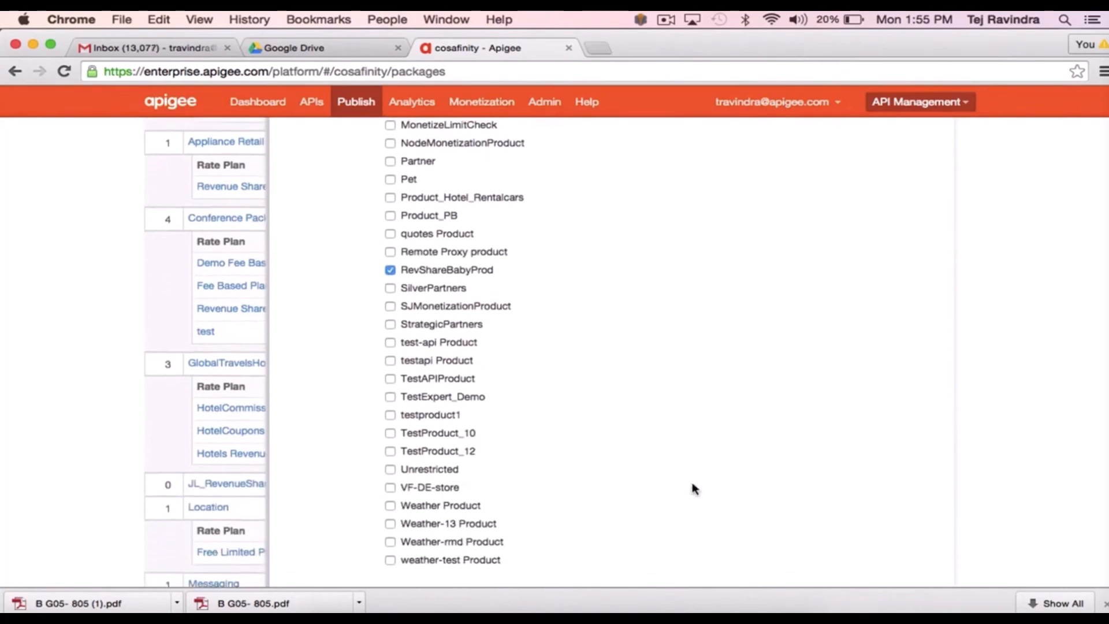
scroll(693, 487, up, 15)
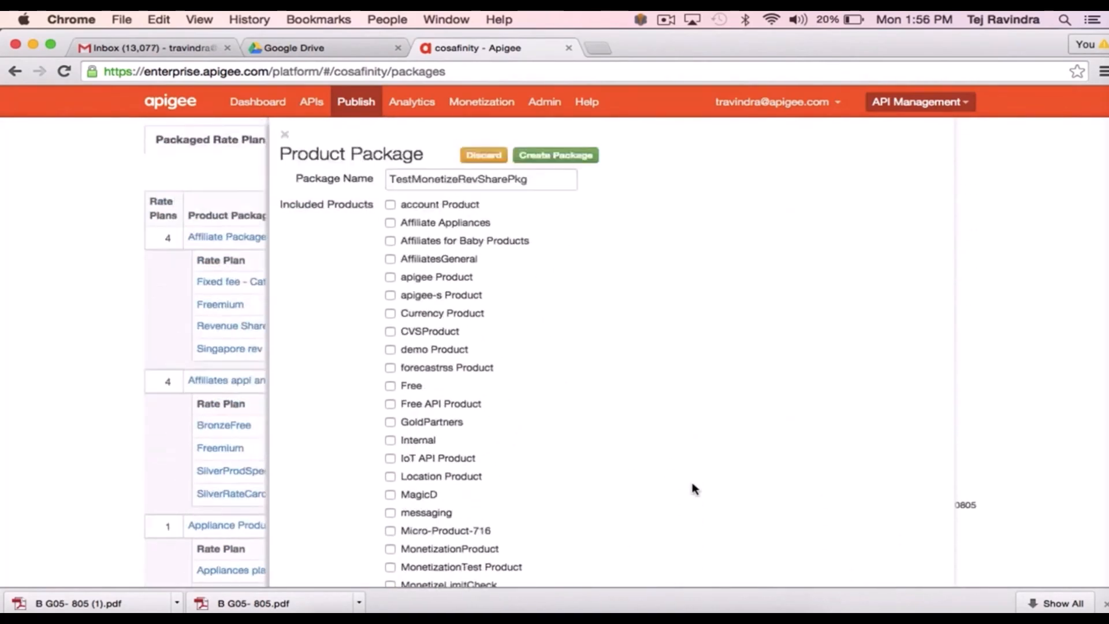
click(566, 224)
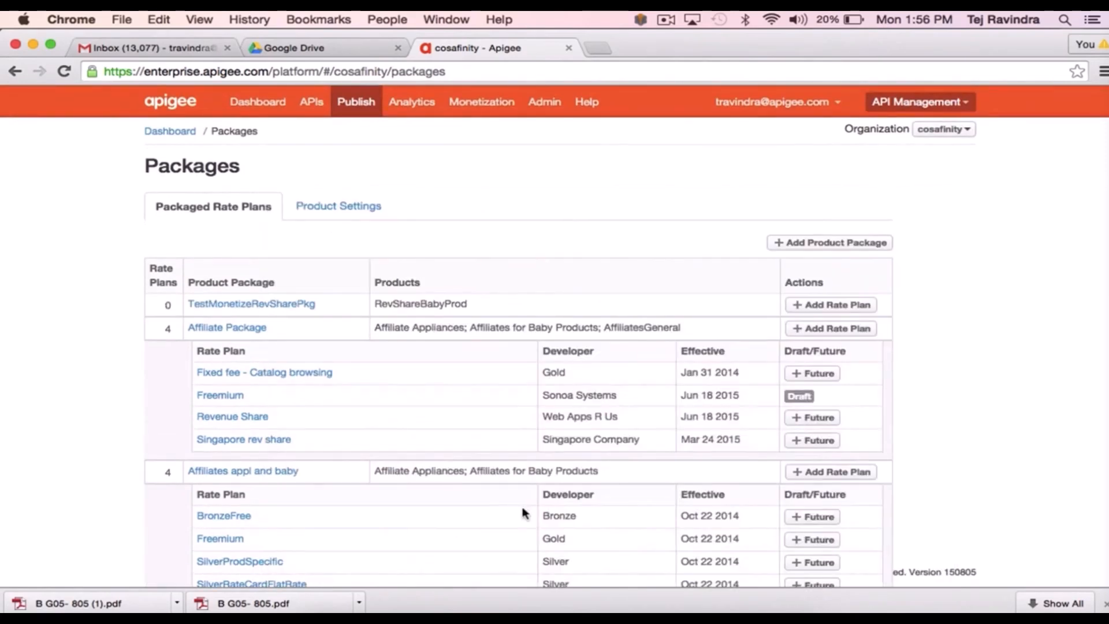
- Add a developer-specific rate plan named RevenueSharePlan for ABC Company on TestMonetizeRevSharePkg
click(842, 307)
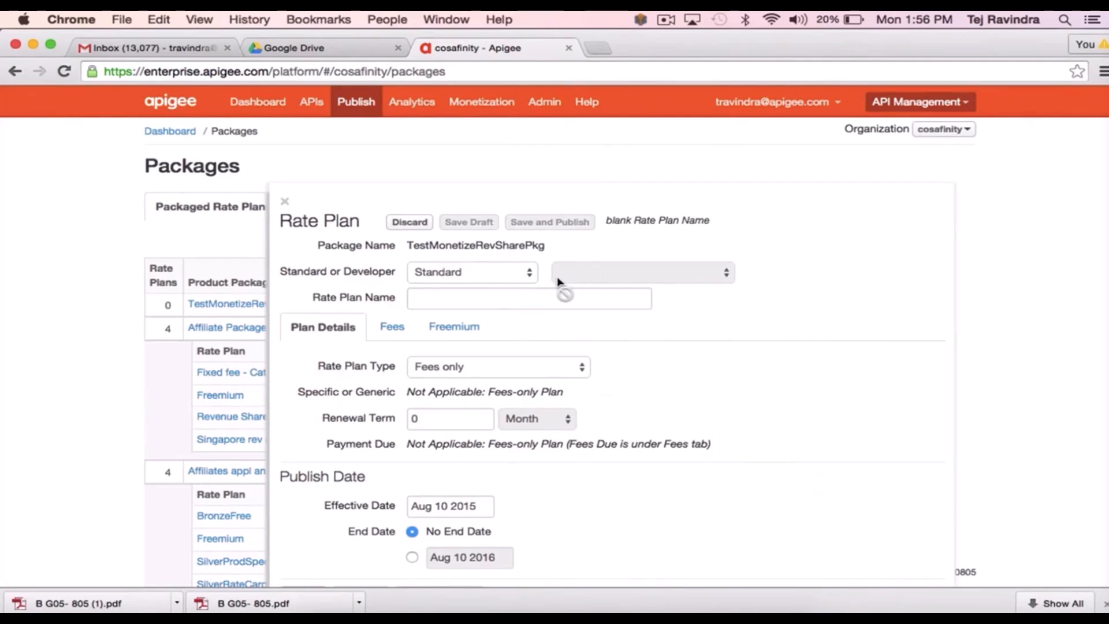
click(490, 274)
click(484, 284)
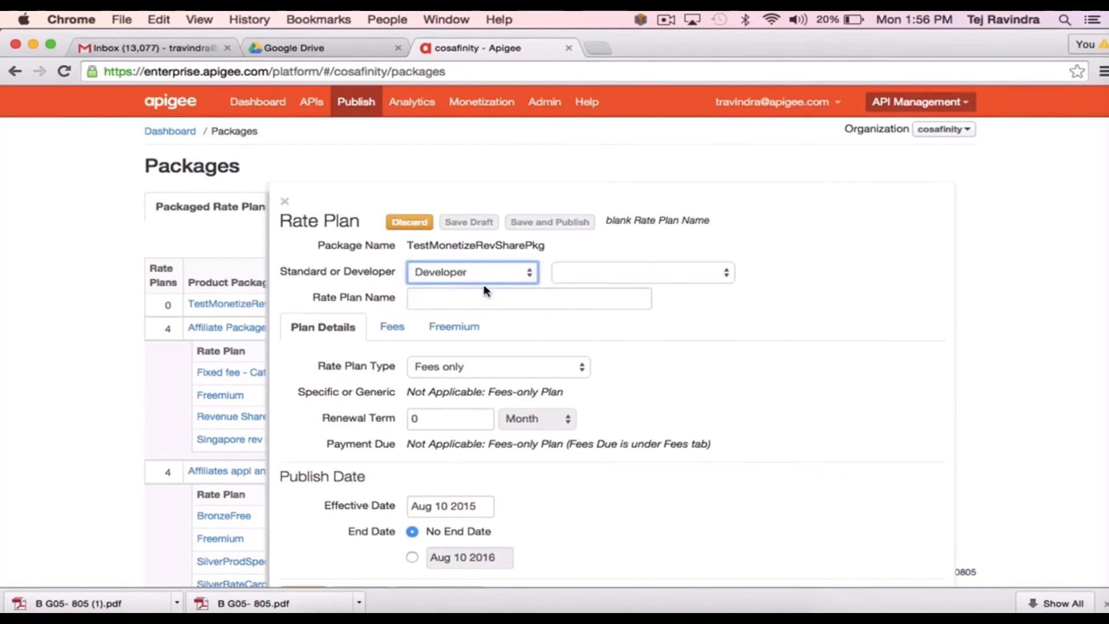
click(601, 276)
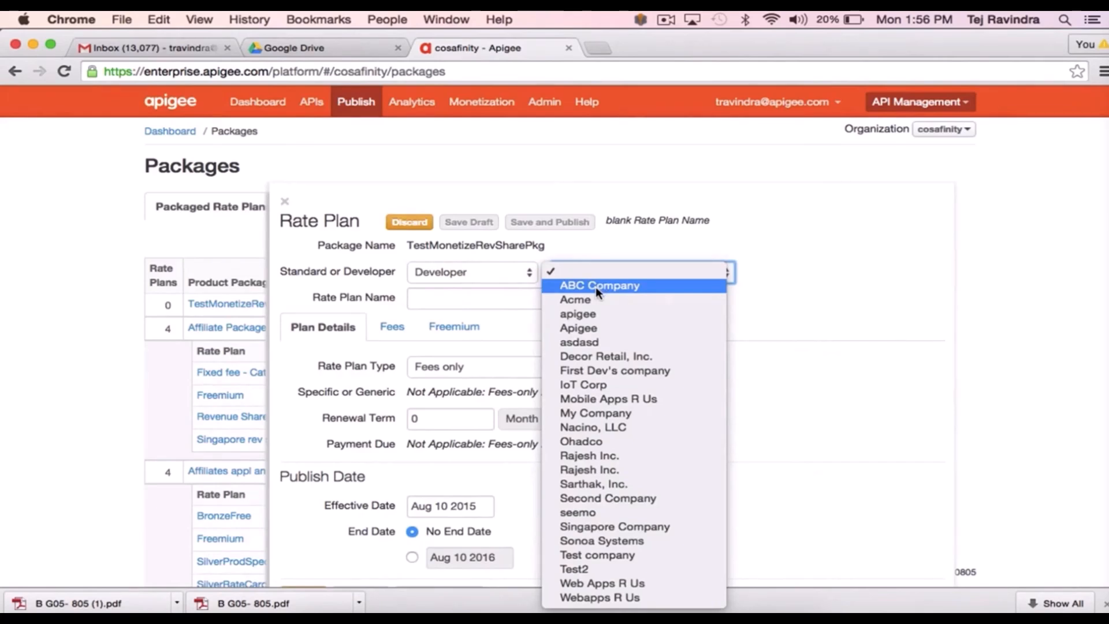
click(595, 286)
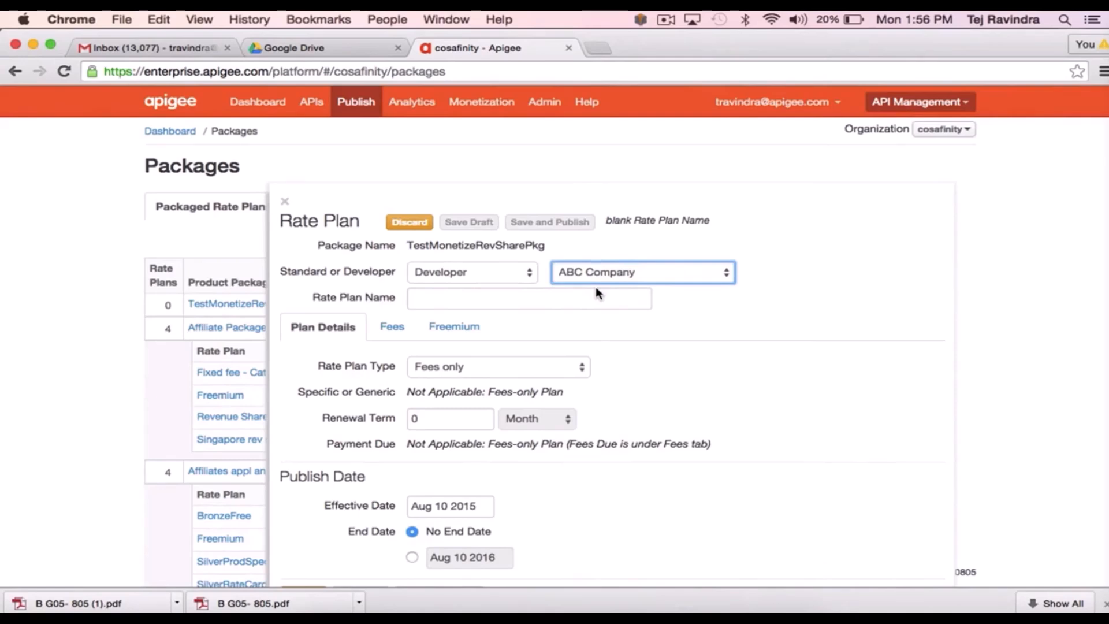
click(539, 295)
text(Reve)
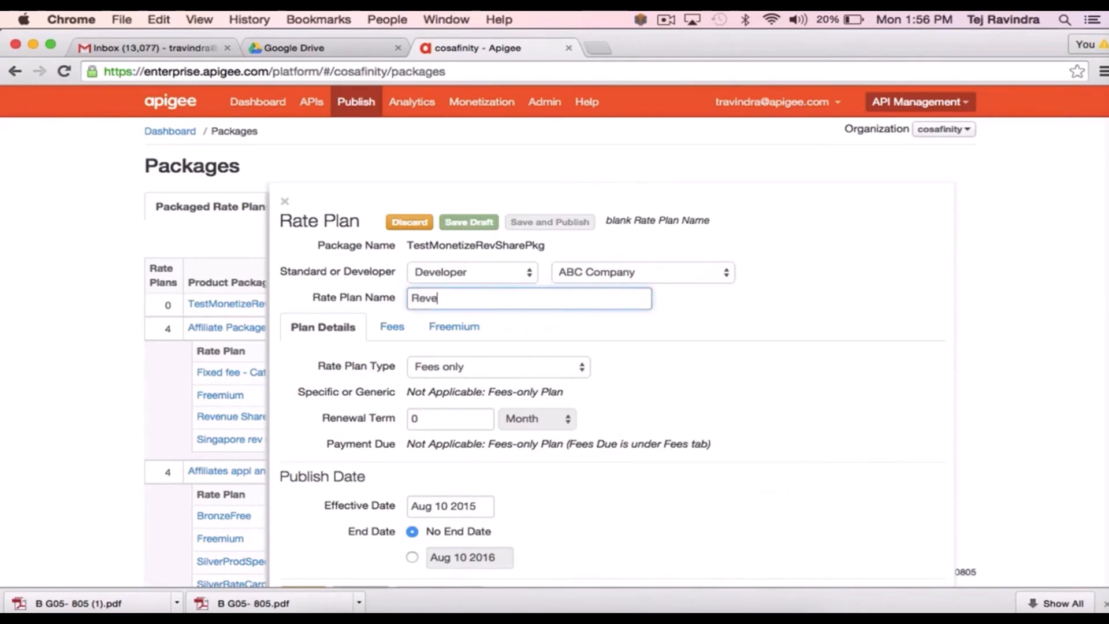
text(nue)
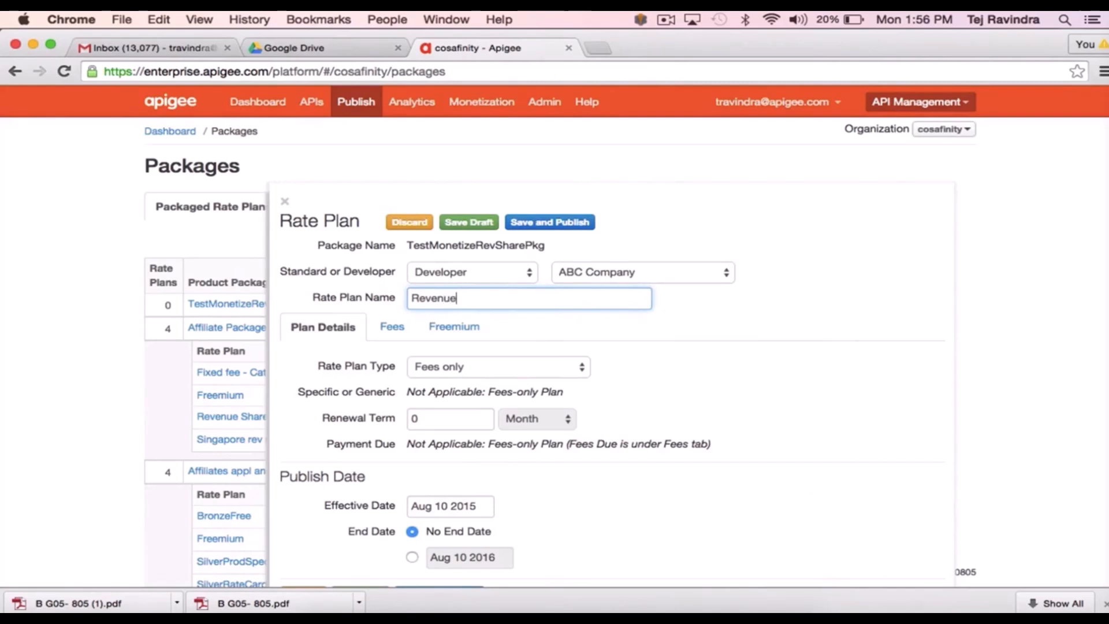
text(SharePlan)
- Make it a Revenue Share and Rate Card plan with a 10% fixed revenue share
scroll(556, 415, down, 2)
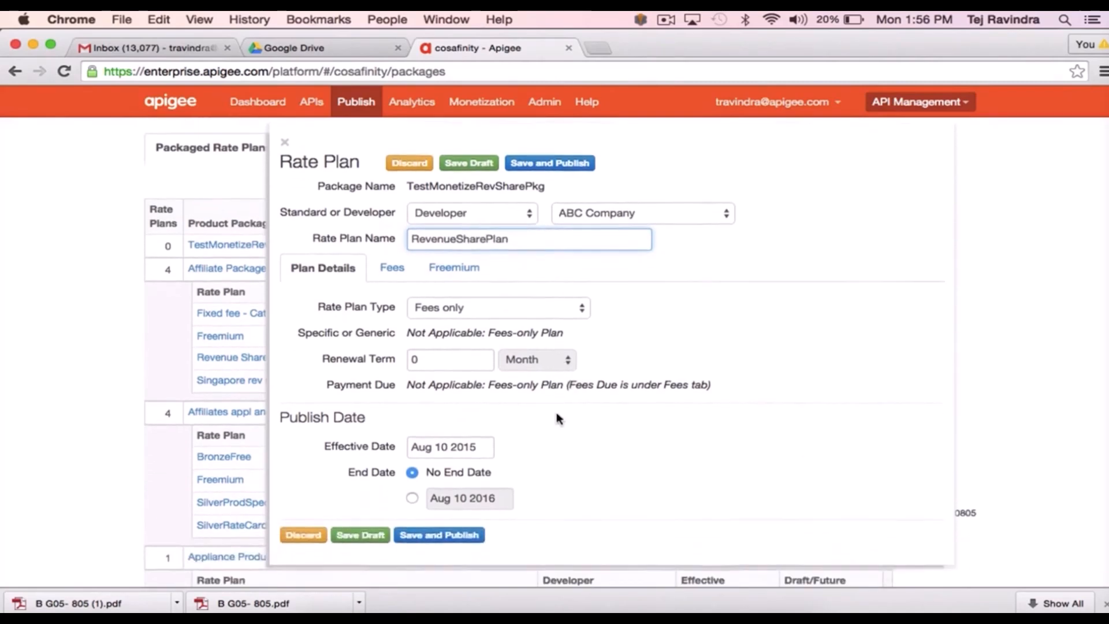
click(489, 309)
click(471, 348)
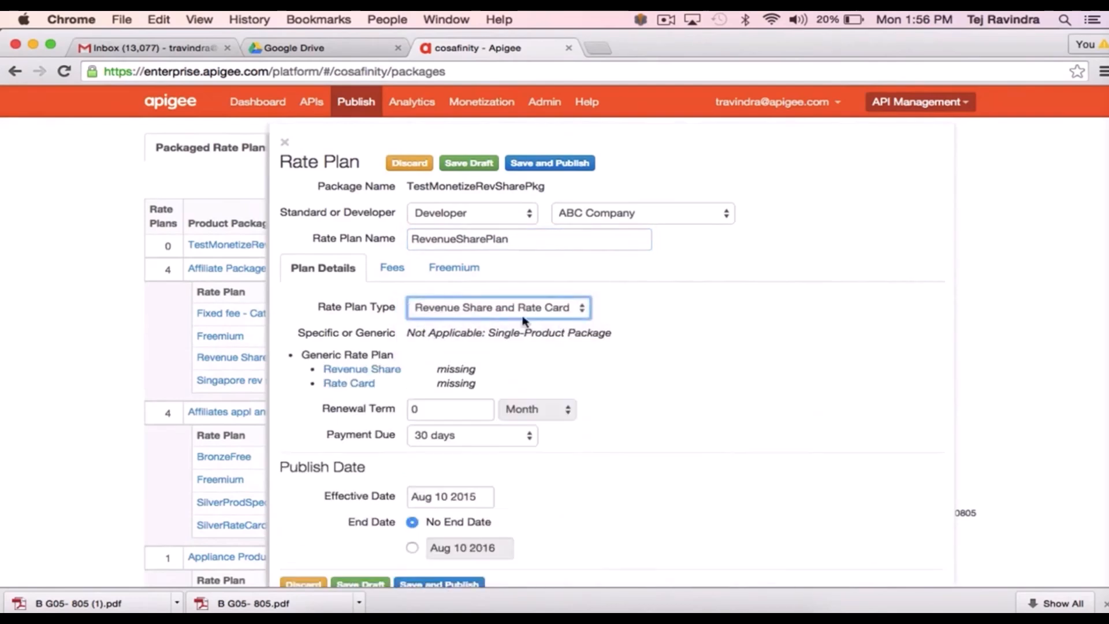
click(361, 369)
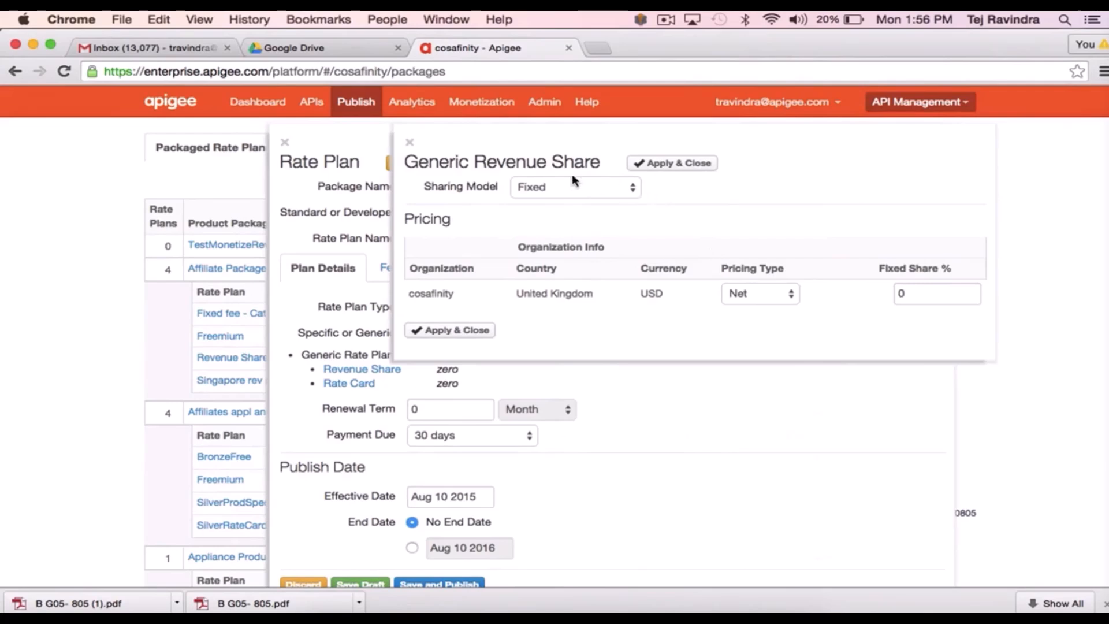
click(928, 293)
key(BackSpace)
text(10)
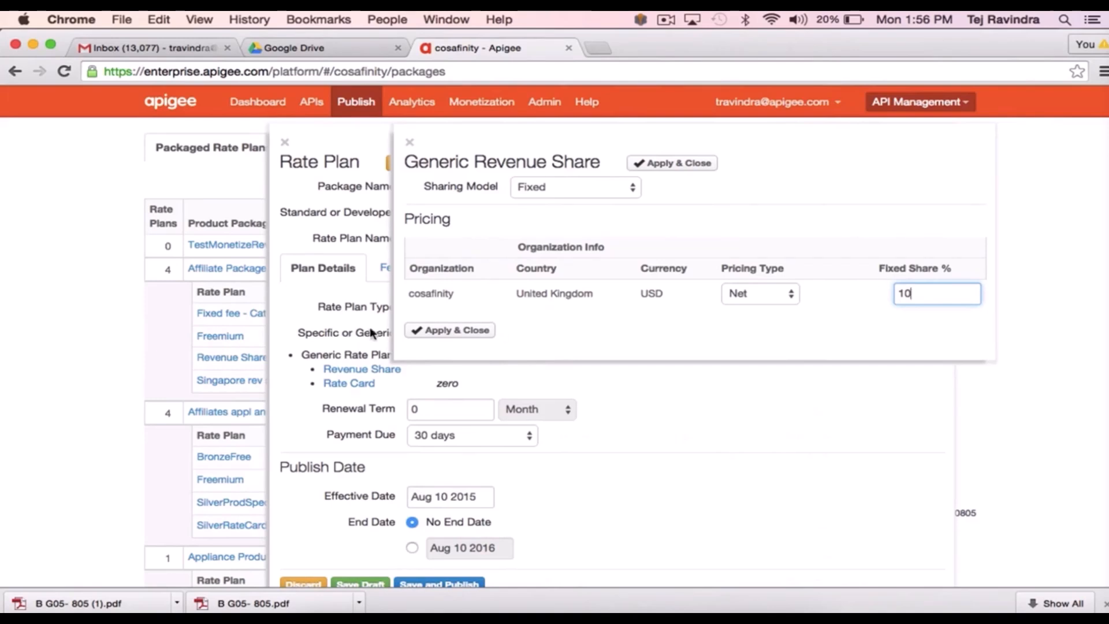
click(422, 330)
scroll(618, 553, down, 1)
- Save the ABC Company RevenueSharePlan as a draft and confirm it appears under TestMonetizeRevSharePkg
scroll(618, 553, down, 5)
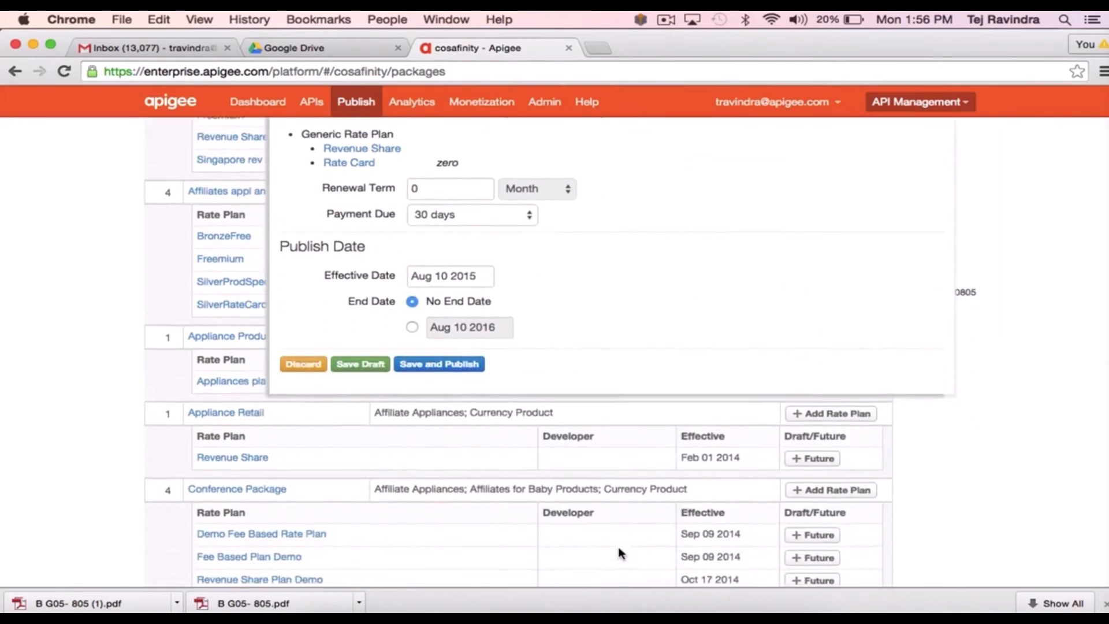
scroll(618, 548, up, 3)
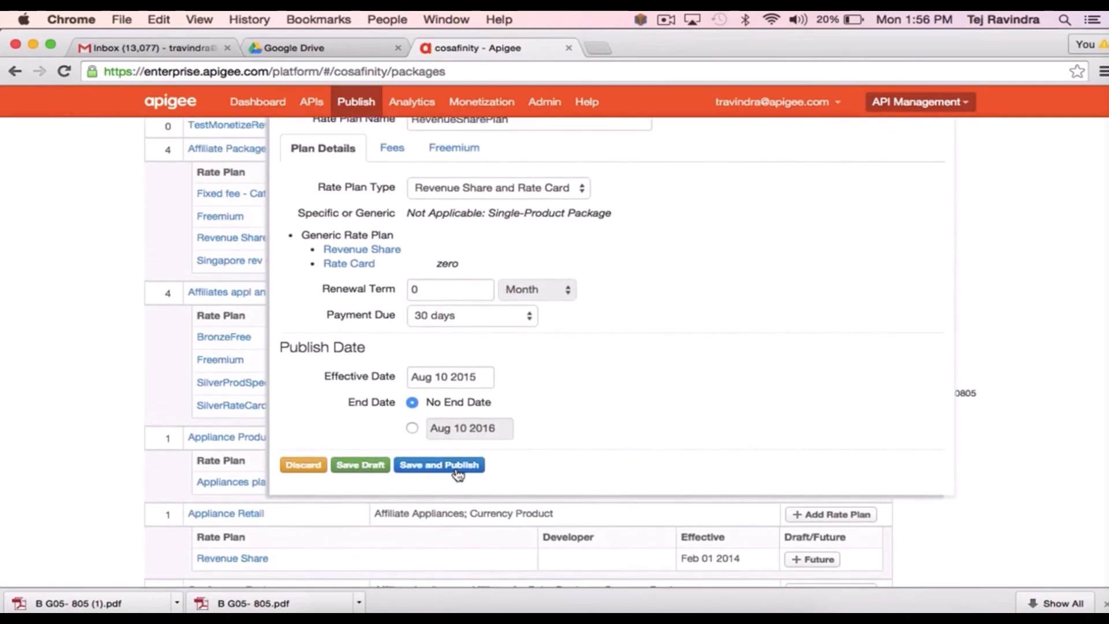
click(350, 470)
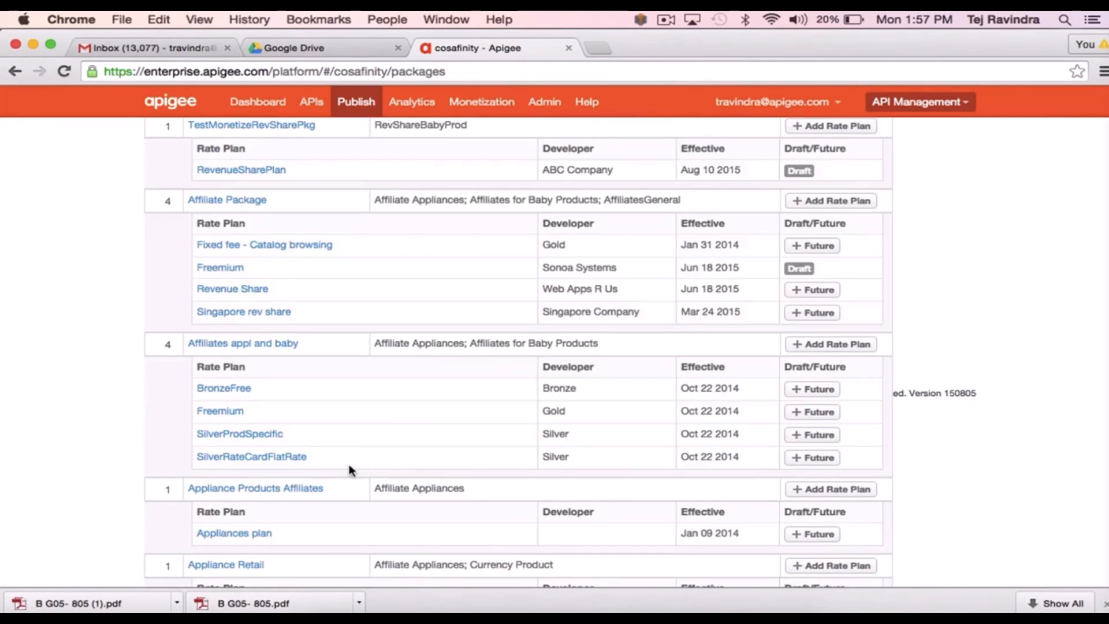
scroll(530, 297, up, 3)
scroll(530, 297, up, 3)
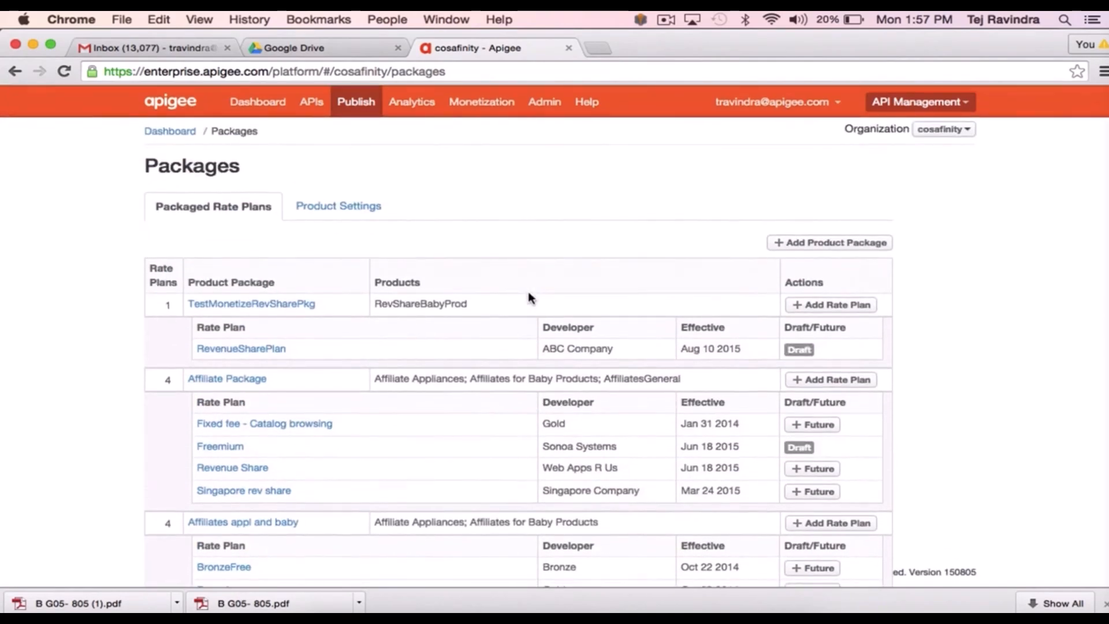